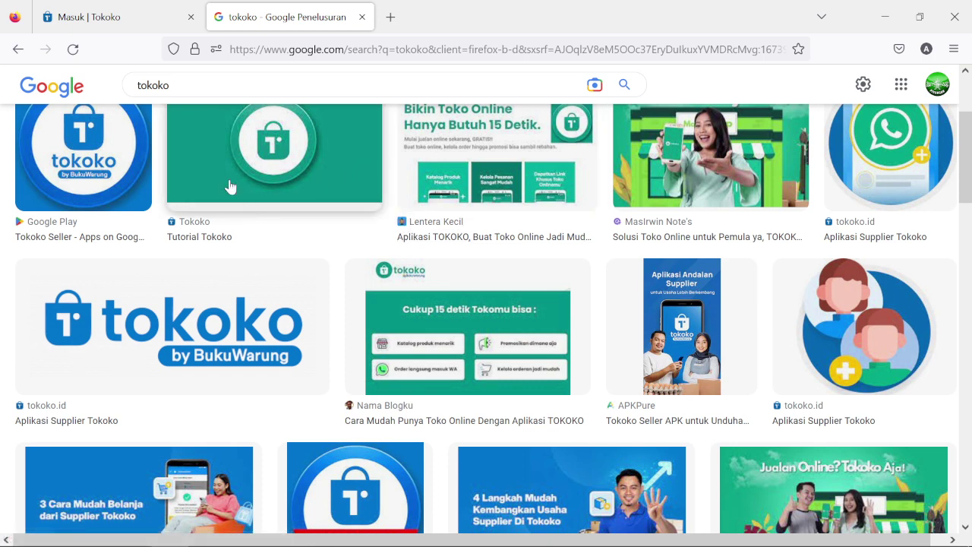
# Step: Switch to the Tokoko login page and load web.tokoko.id/login again
pyautogui.click(107, 22)
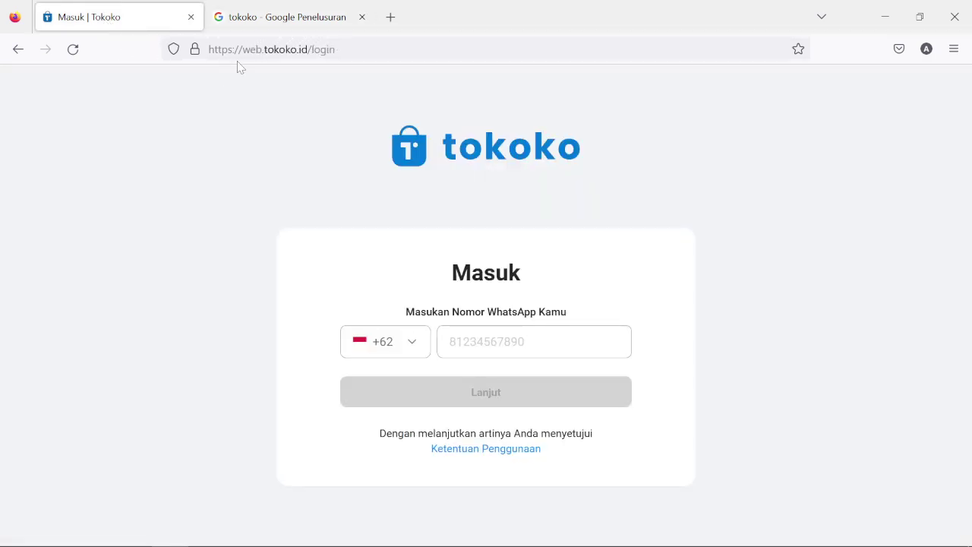
pyautogui.hotkey('ctrl', 'l')
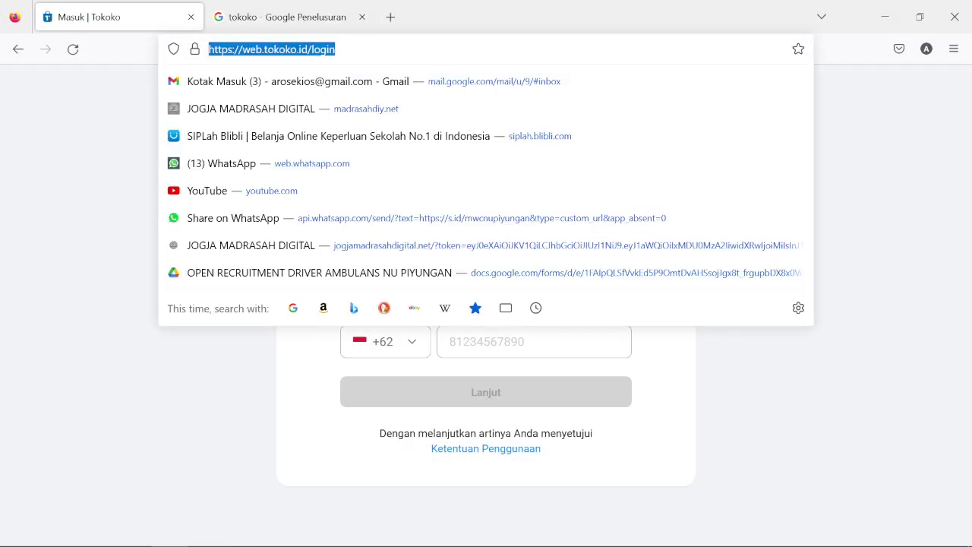
pyautogui.press('End')
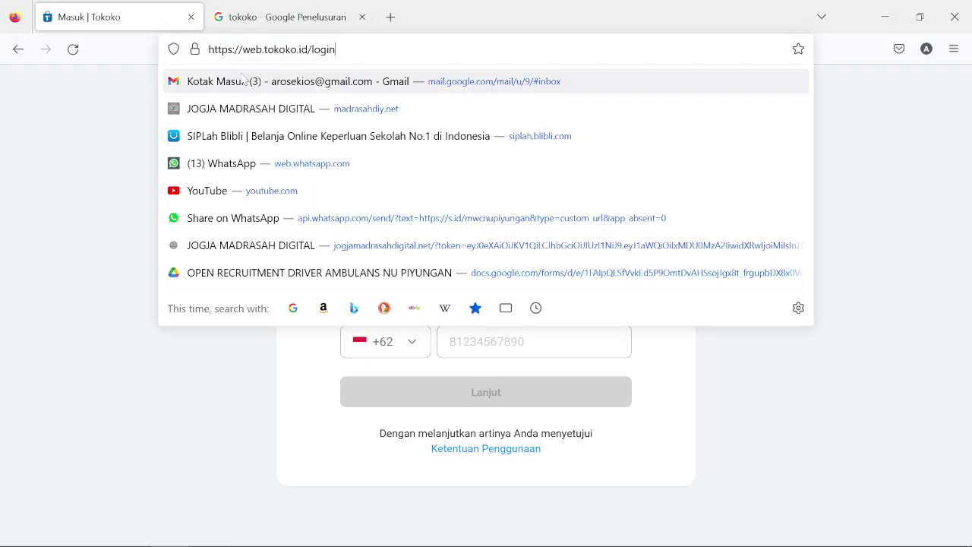
pyautogui.press('BackSpace')
pyautogui.press('BackSpace')
pyautogui.press('BackSpace')
pyautogui.press('BackSpace')
pyautogui.press('BackSpace')
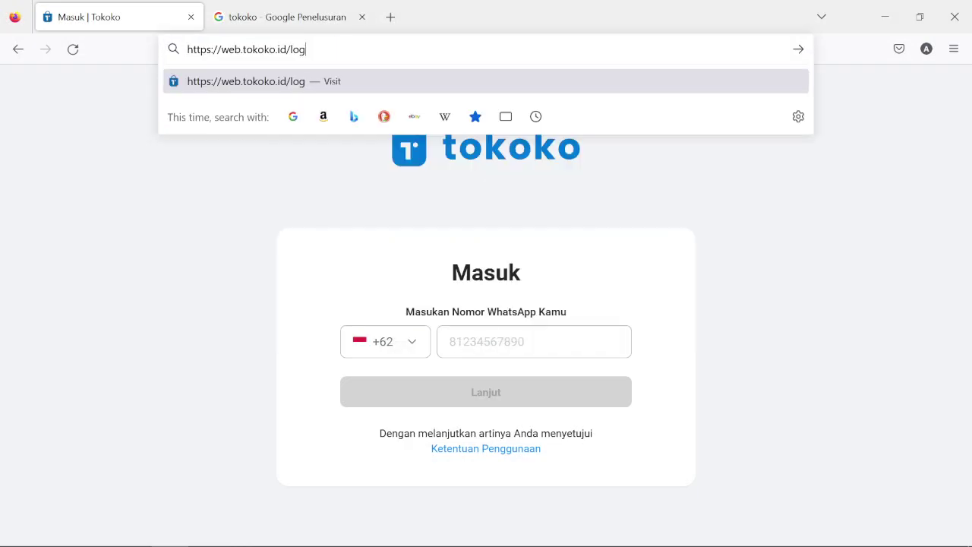
pyautogui.press('Return')
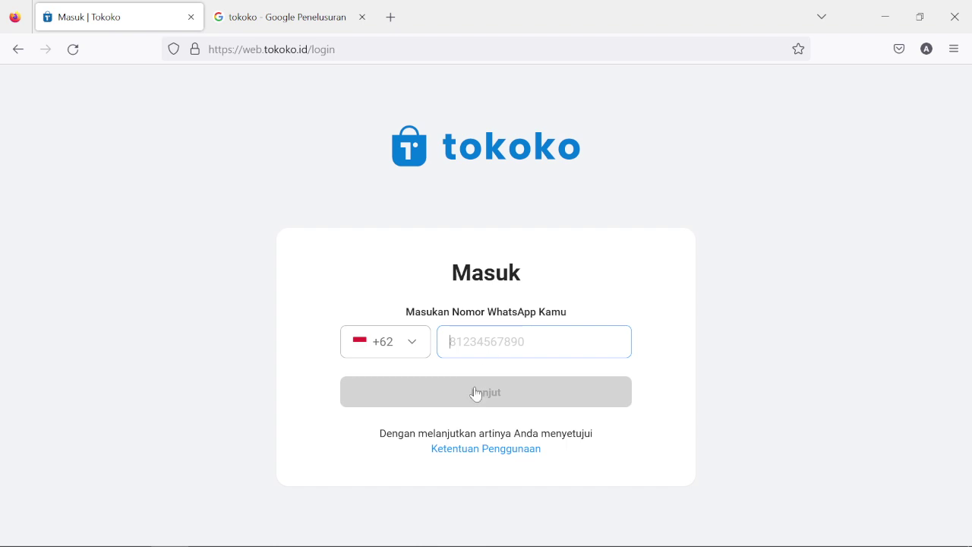
# Step: Switch to the Chrome window with the Tokoko store setup form and enter the store name GROSIS BAJU AROSE
pyautogui.moveTo(410, 541)
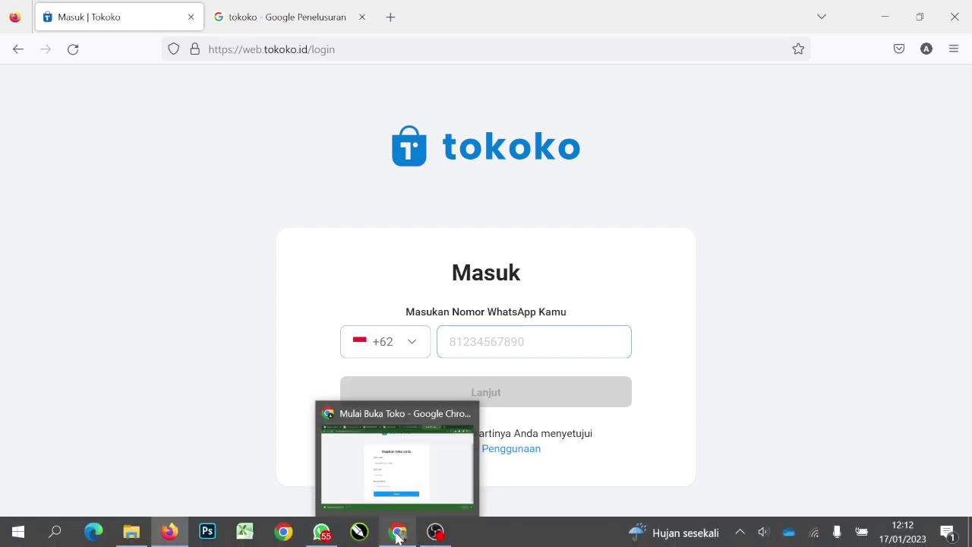
pyautogui.click(398, 538)
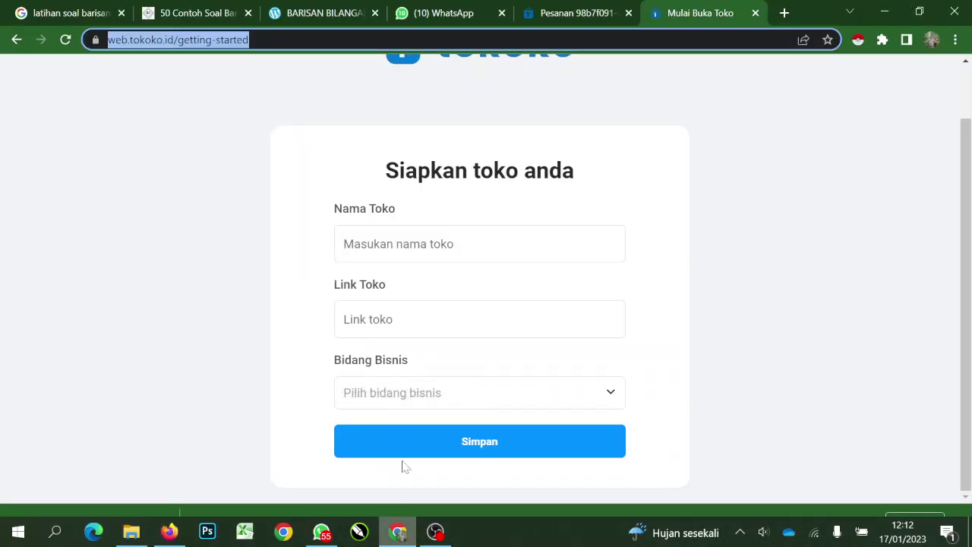
pyautogui.click(372, 240)
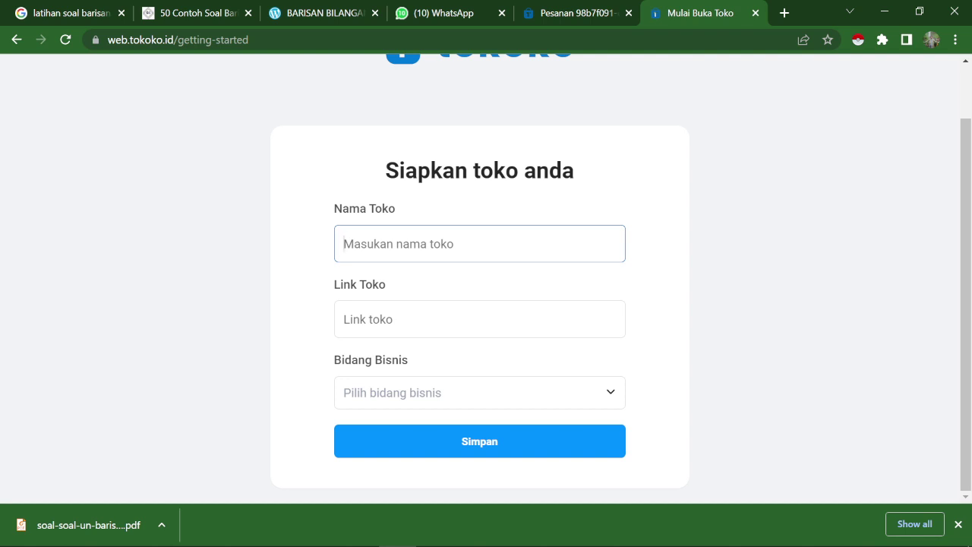
pyautogui.write('GROS')
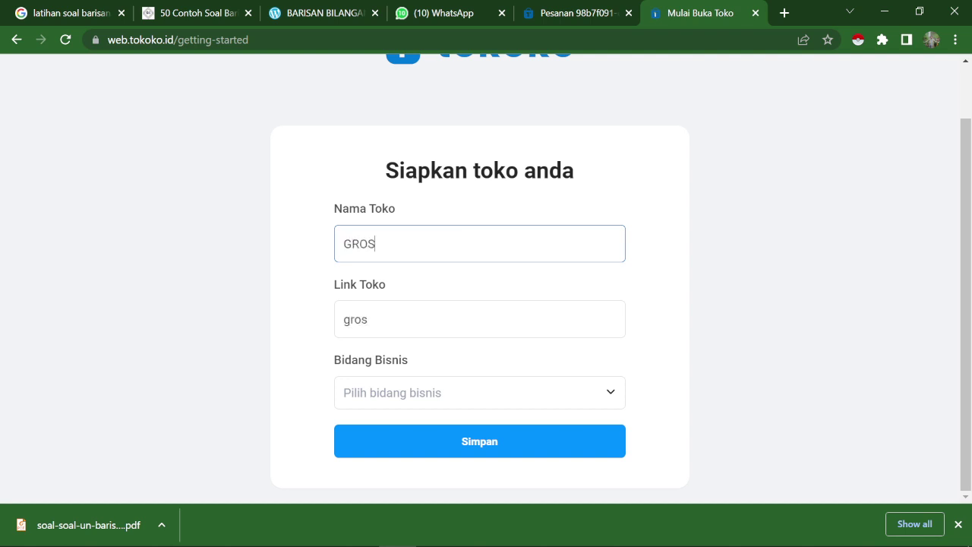
pyautogui.write('IS BAJU A')
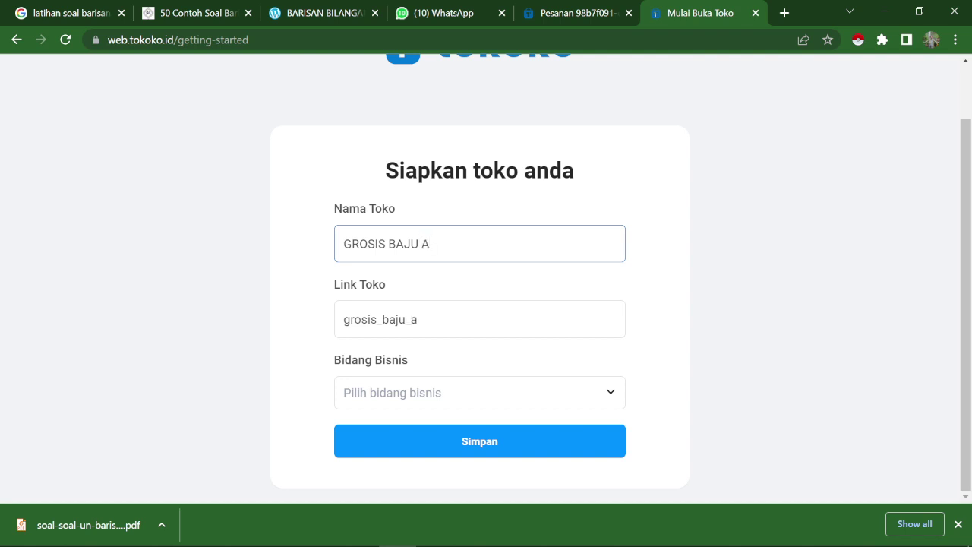
pyautogui.press('BackSpace')
pyautogui.write('AS')
pyautogui.press('BackSpace')
pyautogui.write('ROSE')
pyautogui.press('Tab')
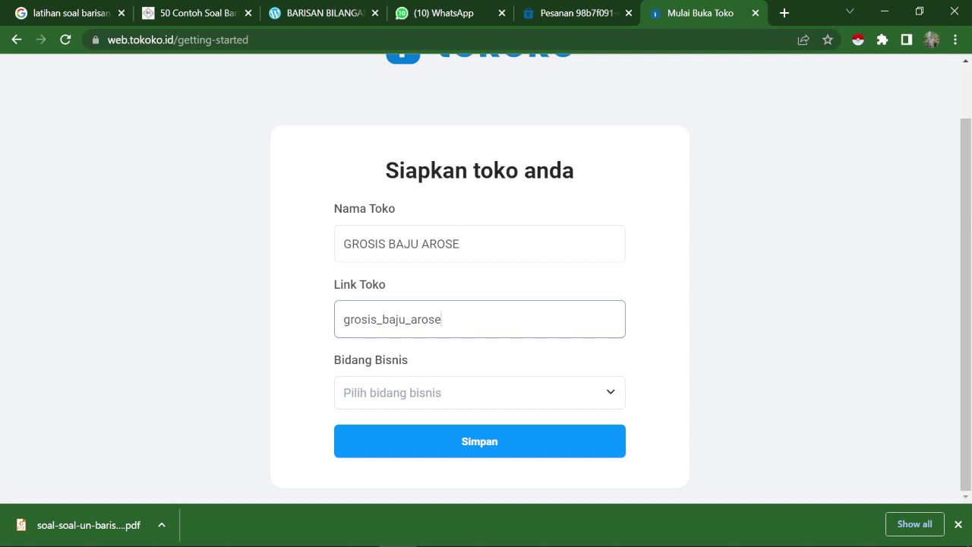
# Step: Choose Pakaian dan Aksesoris as the business field and save the new store's setup
pyautogui.click(421, 398)
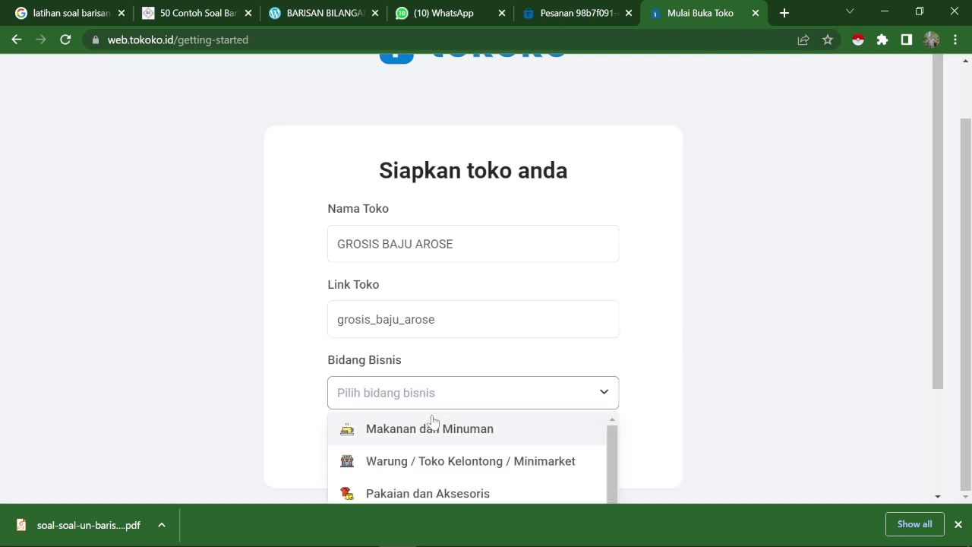
pyautogui.scroll(-1, 430, 423)
pyautogui.click(424, 418)
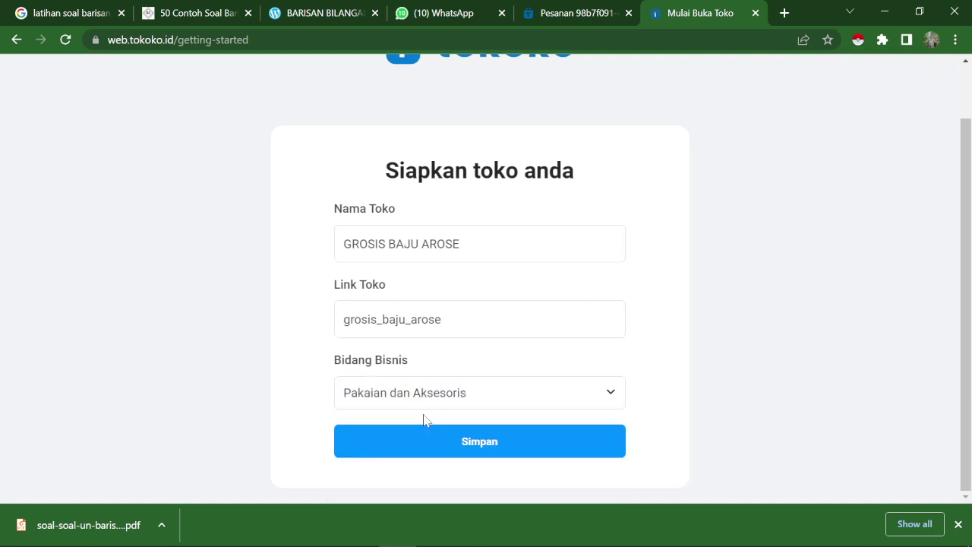
pyautogui.click(480, 444)
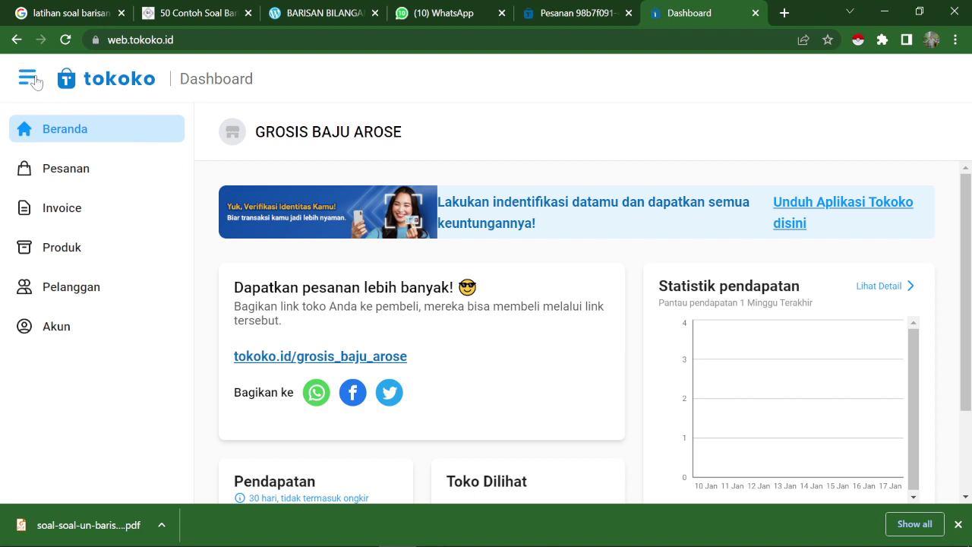
# Step: Open the store settings of the account and correct the store name to GROSIR BAJU AROSE
pyautogui.click(65, 331)
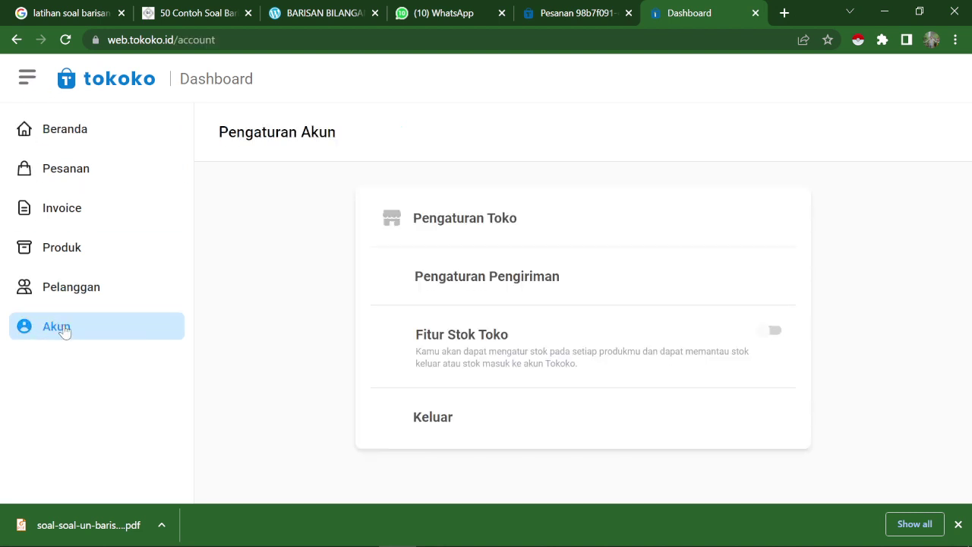
pyautogui.click(503, 220)
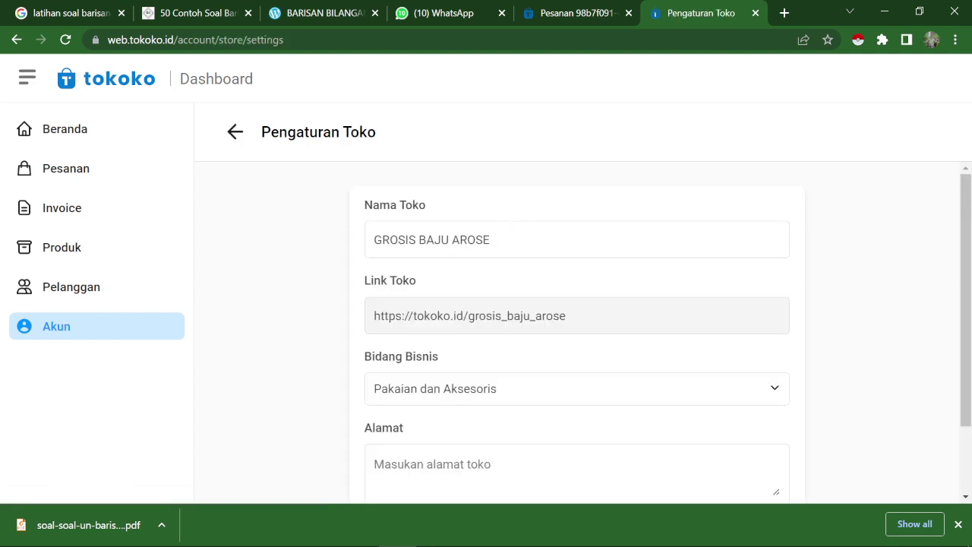
pyautogui.click(414, 240)
pyautogui.press('BackSpace')
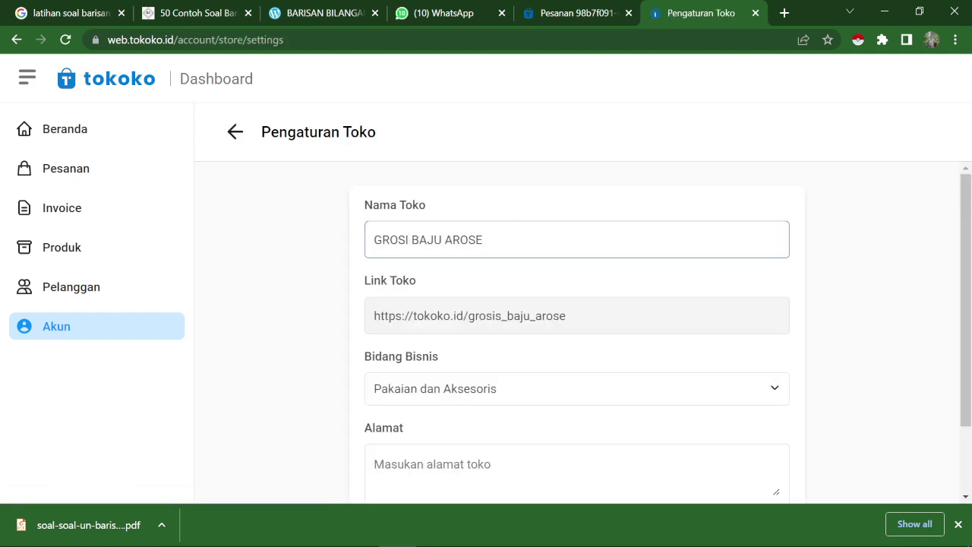
pyautogui.write('R')
pyautogui.scroll(-1, 464, 260)
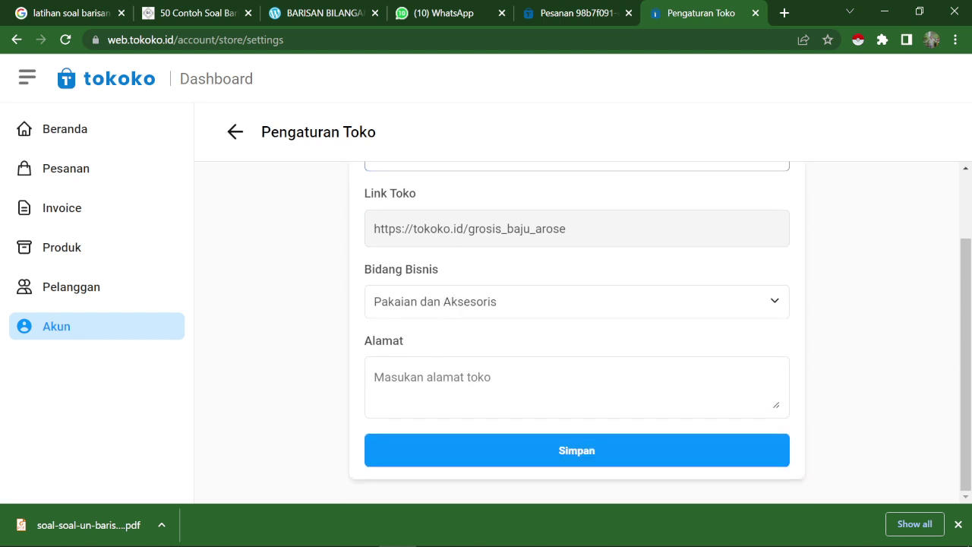
# Step: Enter the store's address in the store settings and save the store data
pyautogui.click(441, 365)
pyautogui.write('KEM')
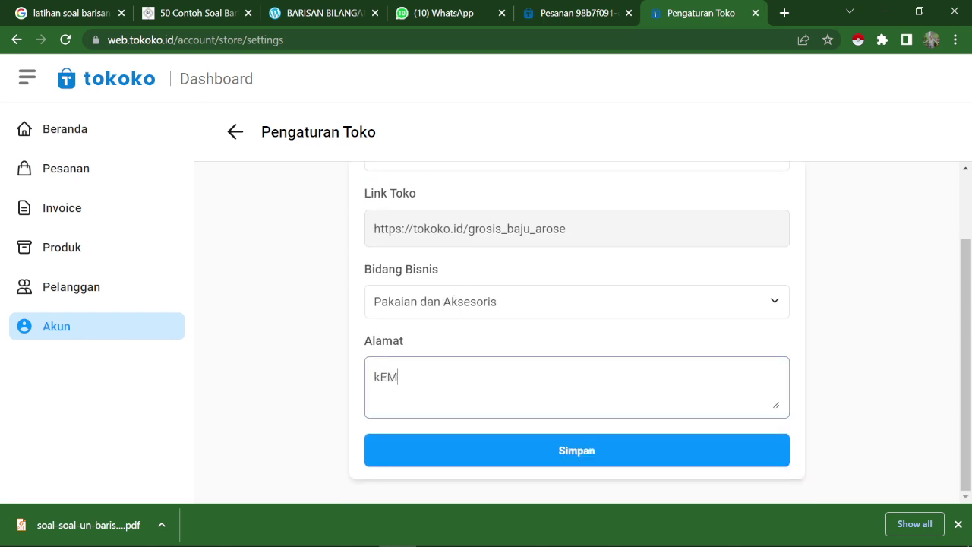
pyautogui.press('BackSpace')
pyautogui.press('BackSpace')
pyautogui.press('BackSpace')
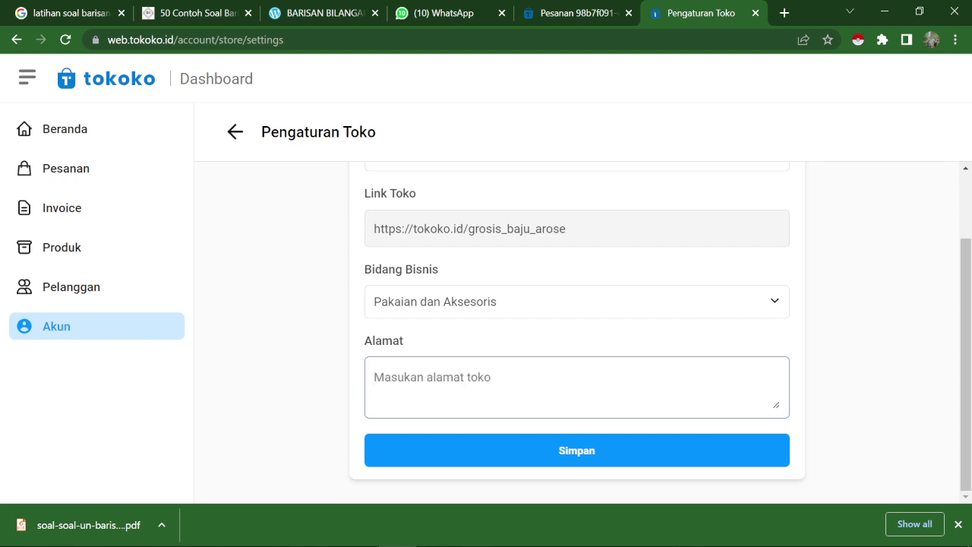
pyautogui.write('Kembangs')
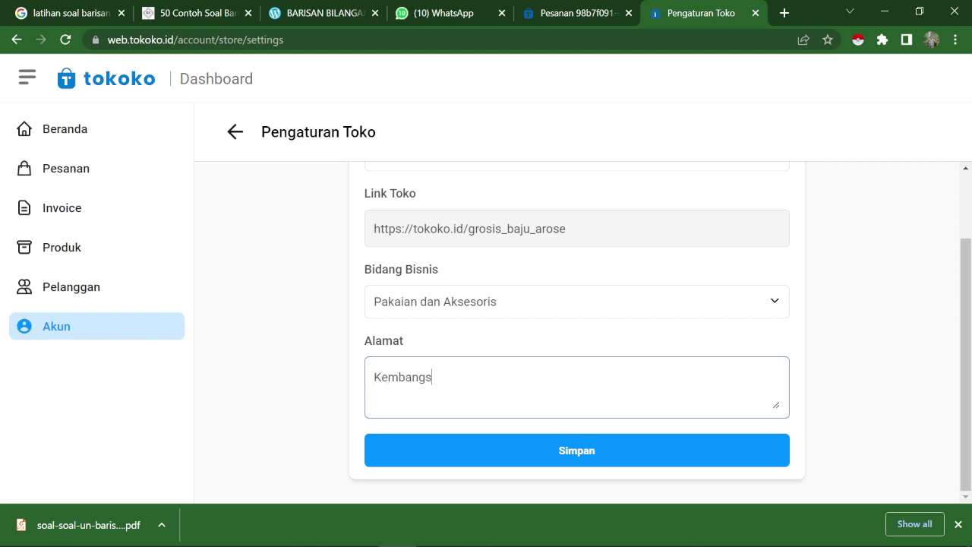
pyautogui.write('ari')
pyautogui.click(552, 452)
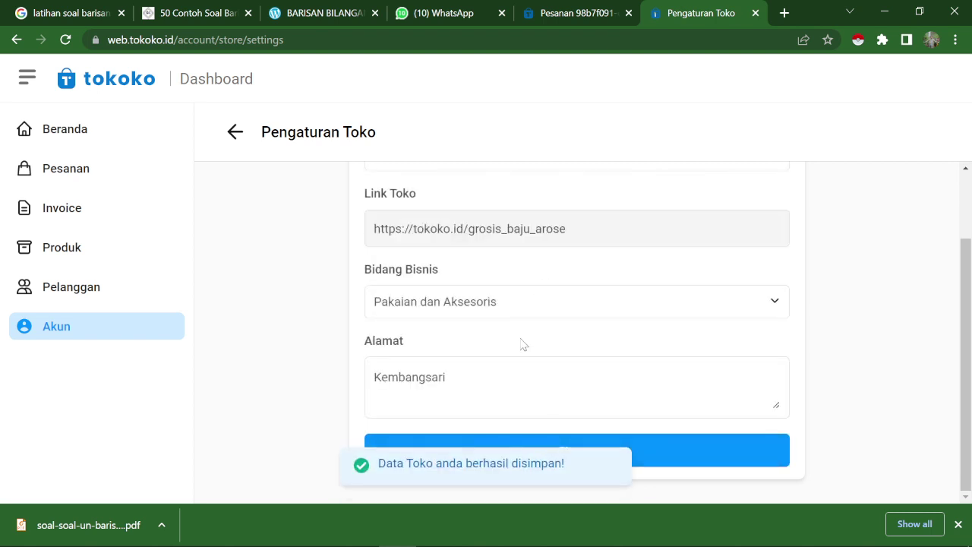
# Step: Reload the store settings page and save the store data again
pyautogui.press('F5')
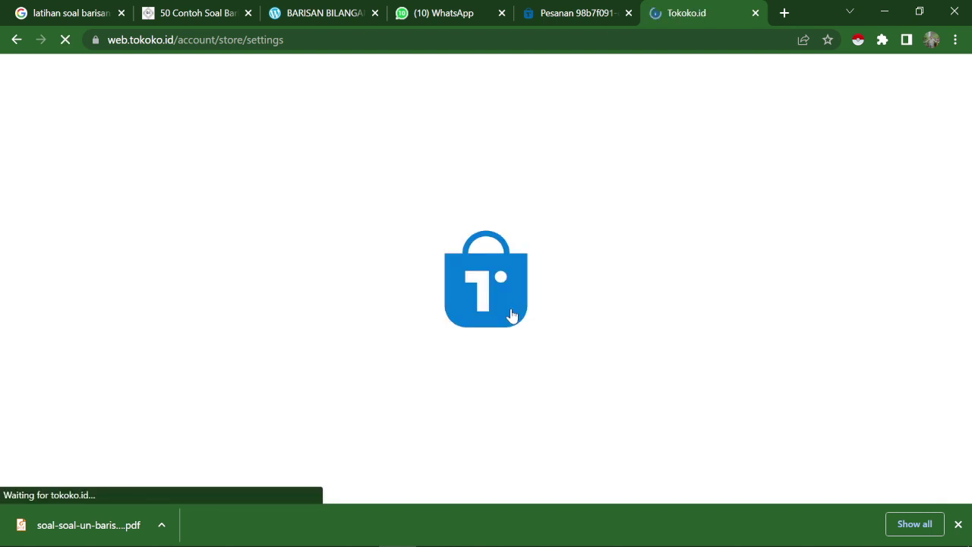
pyautogui.scroll(-2, 517, 324)
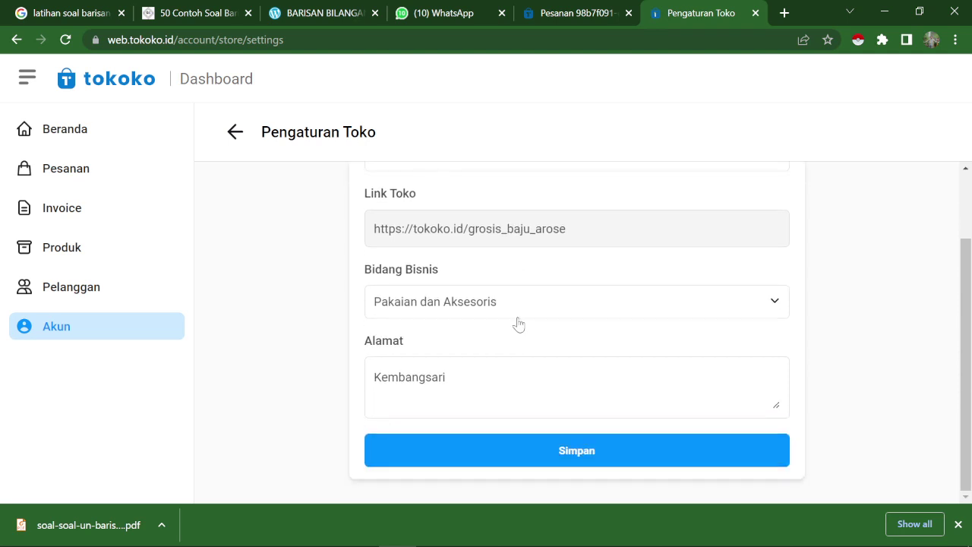
pyautogui.click(537, 450)
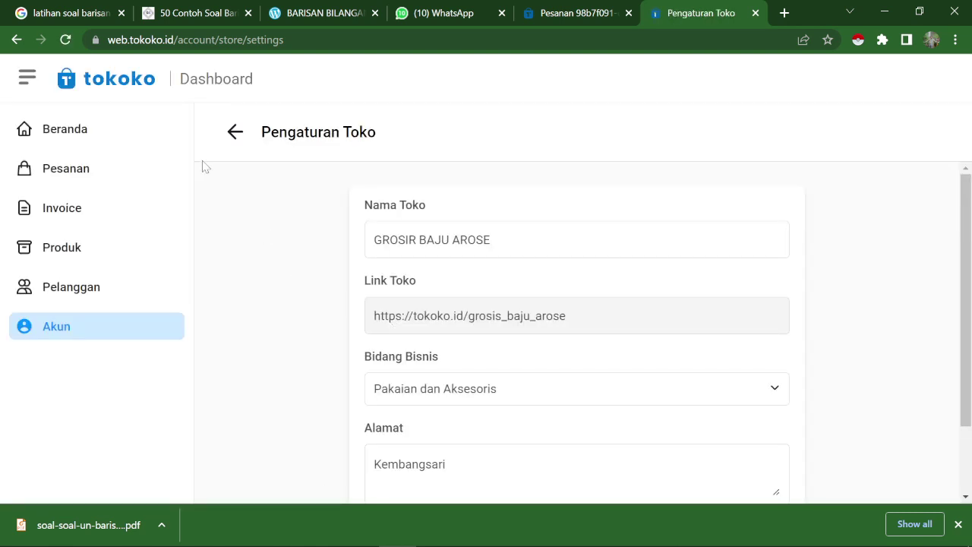
# Step: Review the dashboard home page and its revenue and visitor statistics, and return to the home page
pyautogui.click(69, 130)
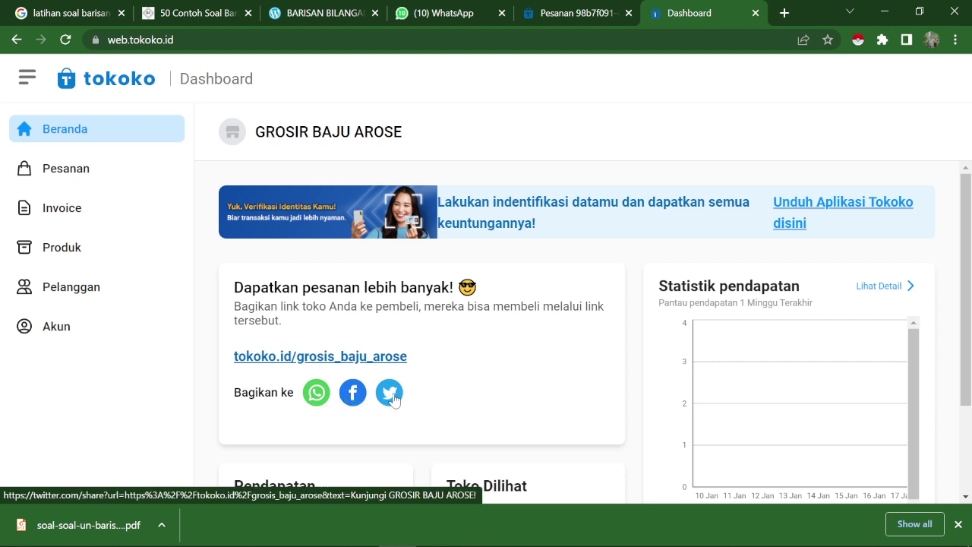
pyautogui.scroll(-3, 403, 387)
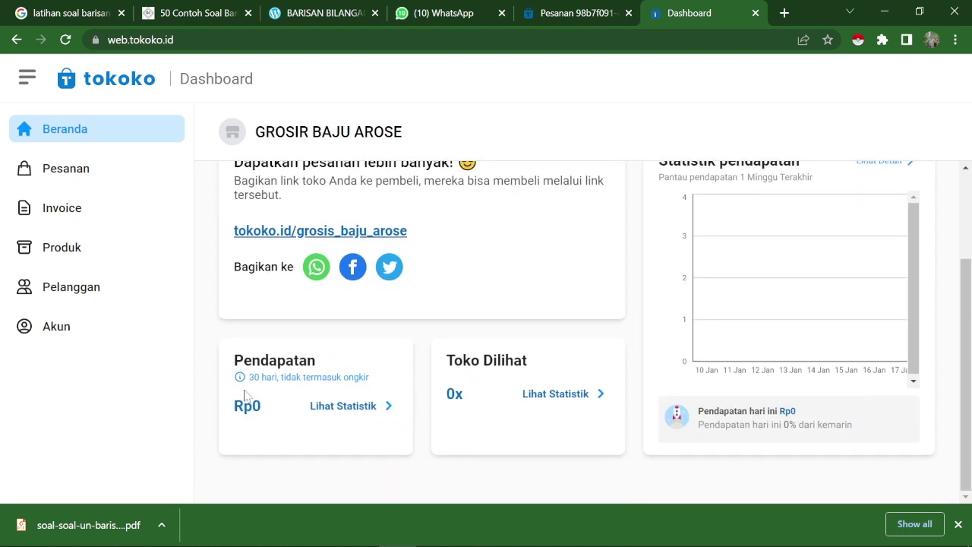
pyautogui.click(343, 407)
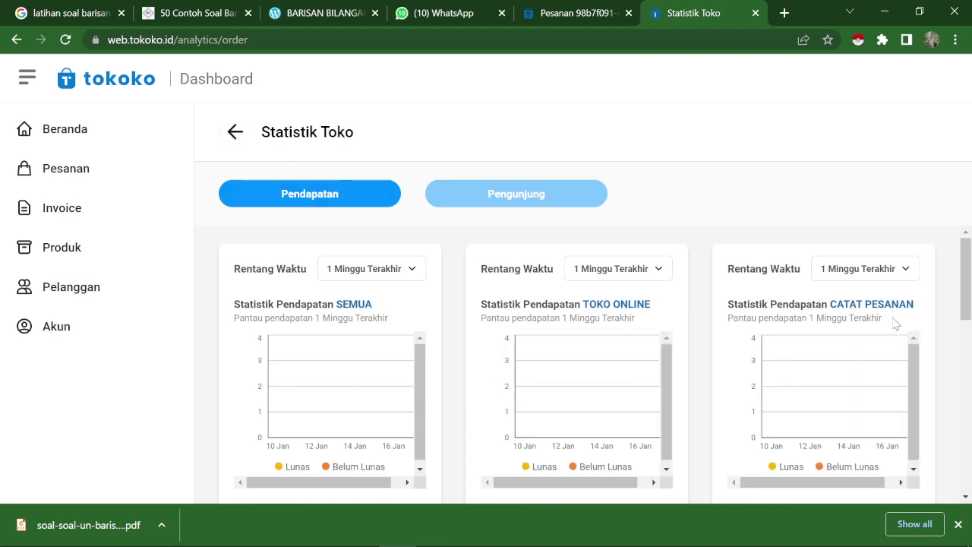
pyautogui.scroll(-2, 892, 323)
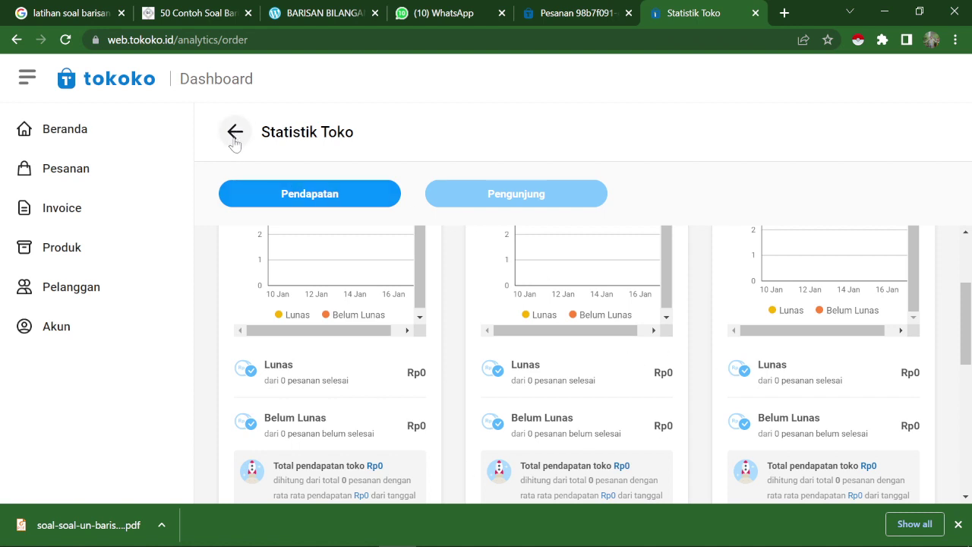
pyautogui.click(516, 195)
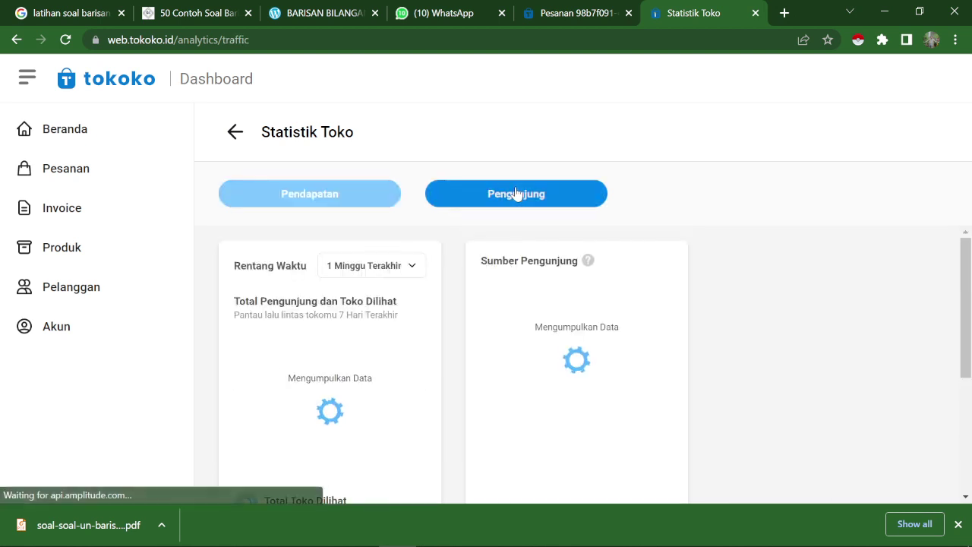
pyautogui.scroll(-1, 418, 388)
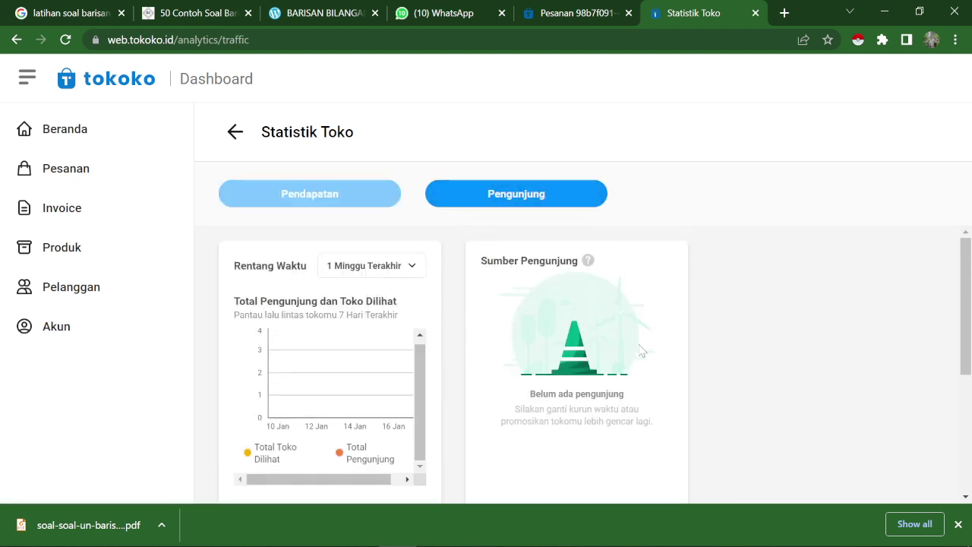
pyautogui.click(303, 194)
pyautogui.click(235, 131)
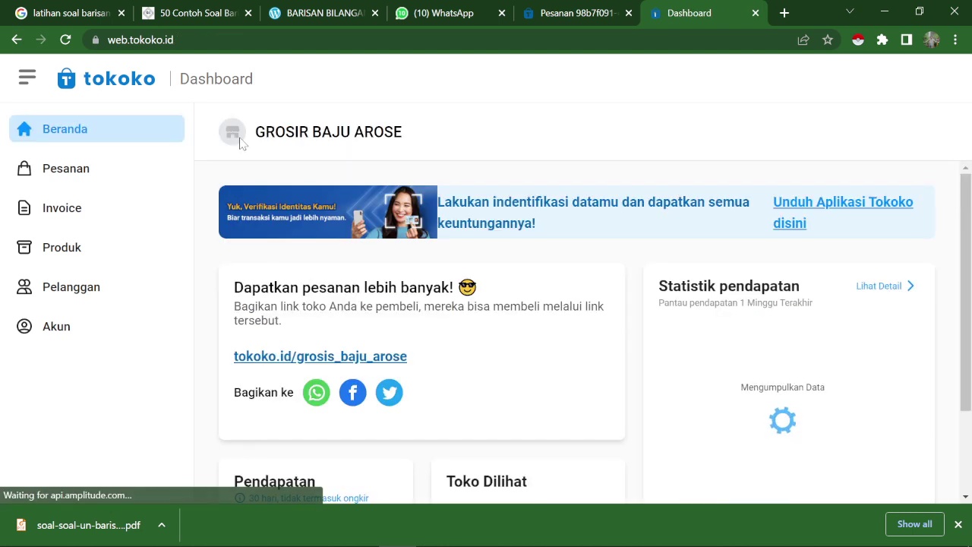
# Step: Open the store view statistics from the dashboard and look through both the revenue and visitor sections
pyautogui.scroll(-2, 385, 327)
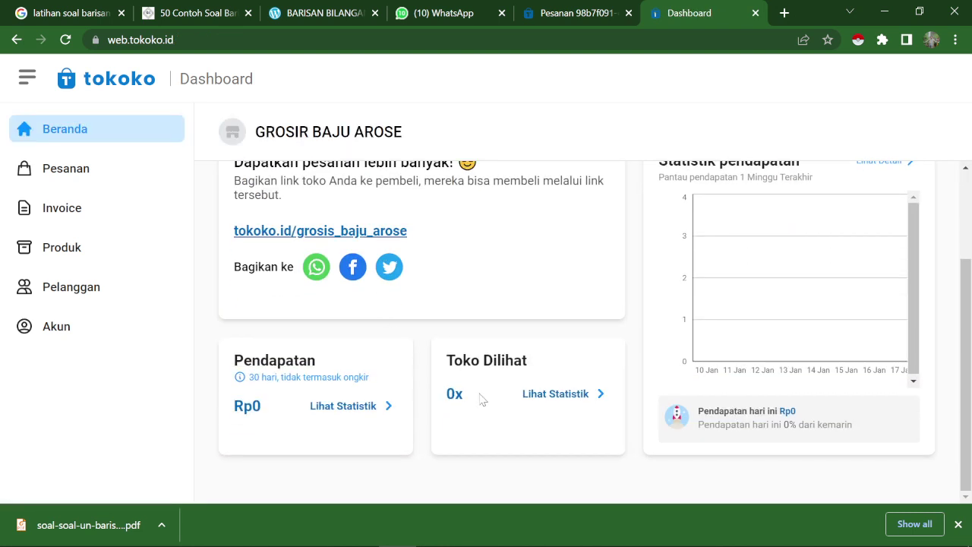
pyautogui.click(542, 401)
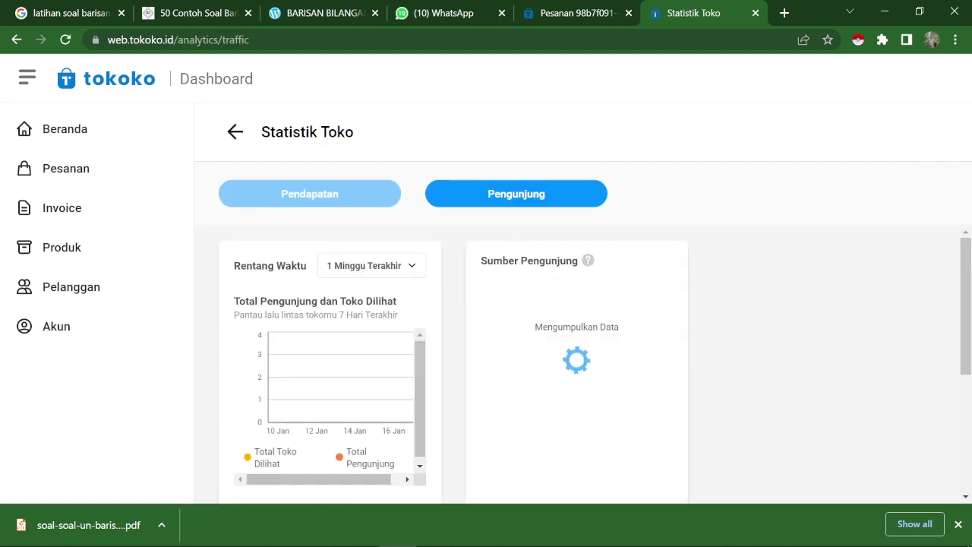
pyautogui.click(304, 199)
pyautogui.click(504, 194)
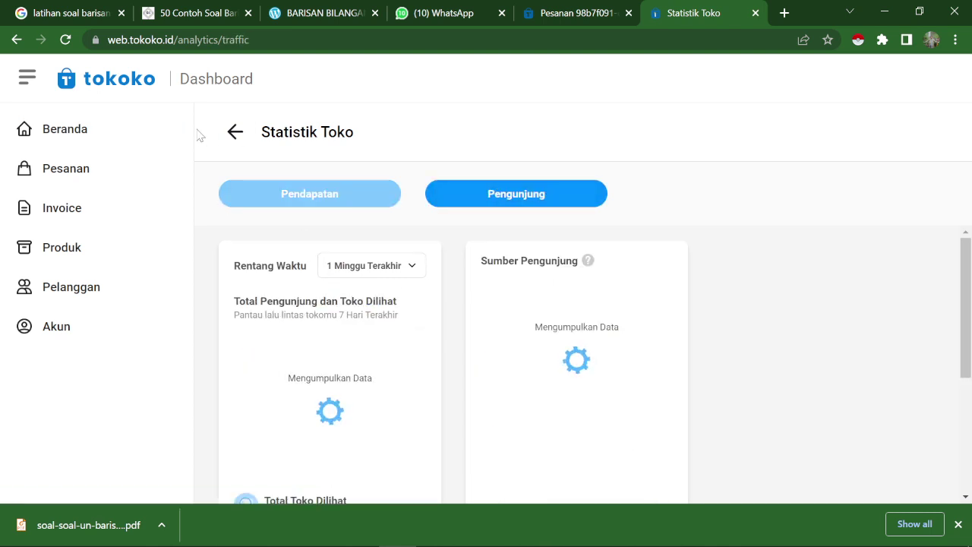
# Step: Return from the store statistics to the dashboard home page and look over its store link and statistics cards
pyautogui.click(234, 131)
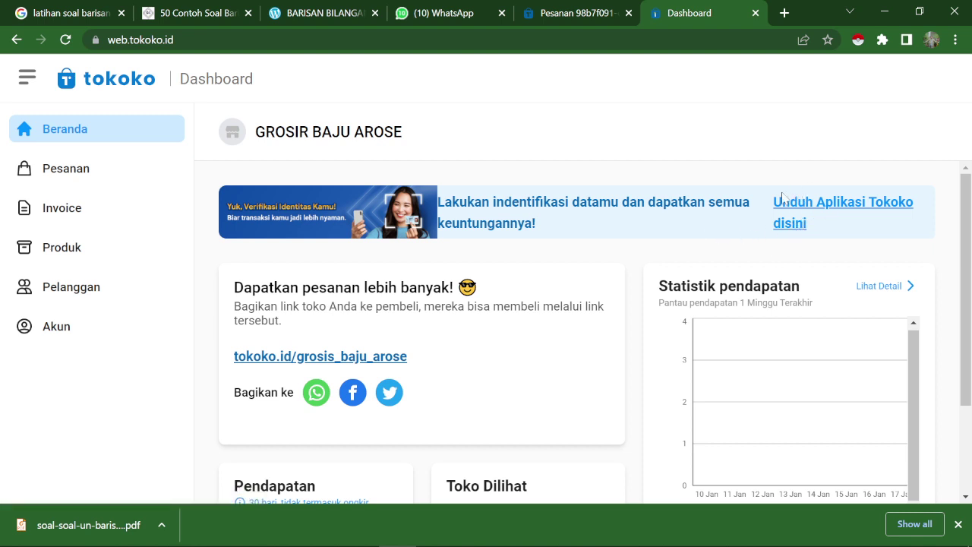
pyautogui.scroll(-3, 651, 297)
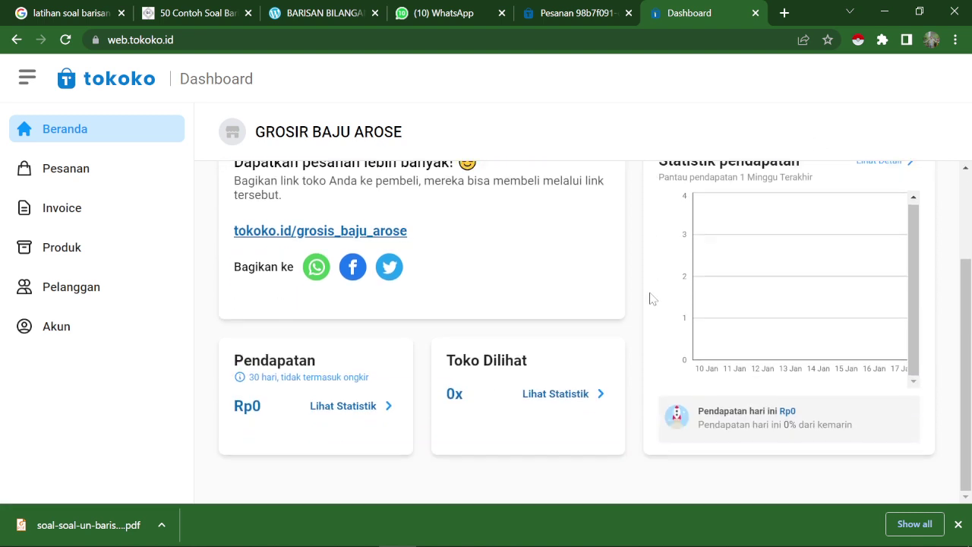
pyautogui.scroll(3, 651, 298)
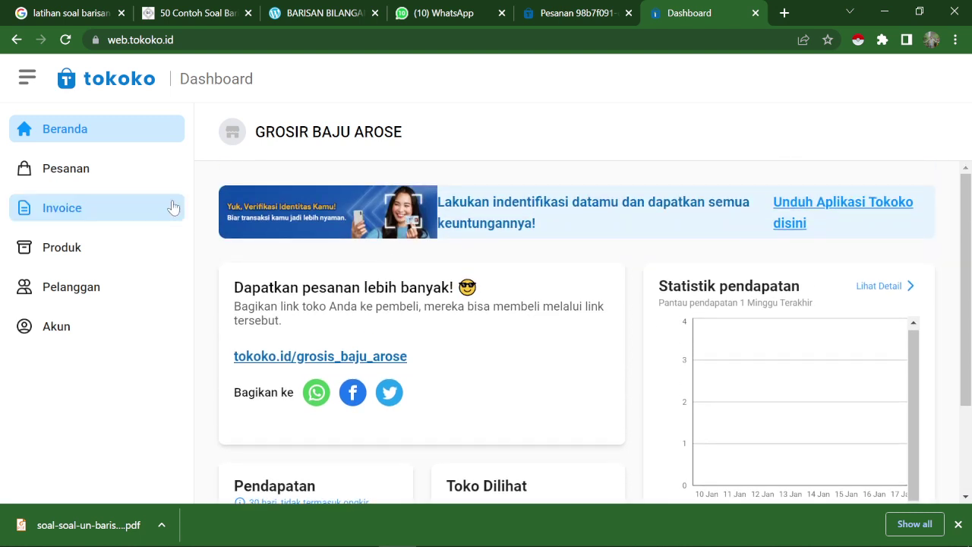
# Step: Open the orders page and go through the order statuses Pesanan Baru, Dikirim, Selesai and Batal
pyautogui.click(68, 173)
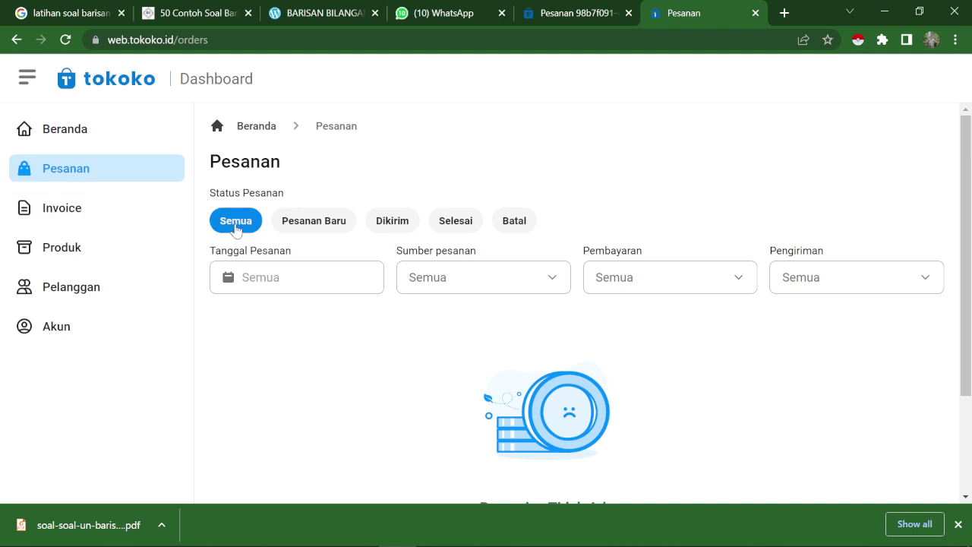
pyautogui.click(308, 223)
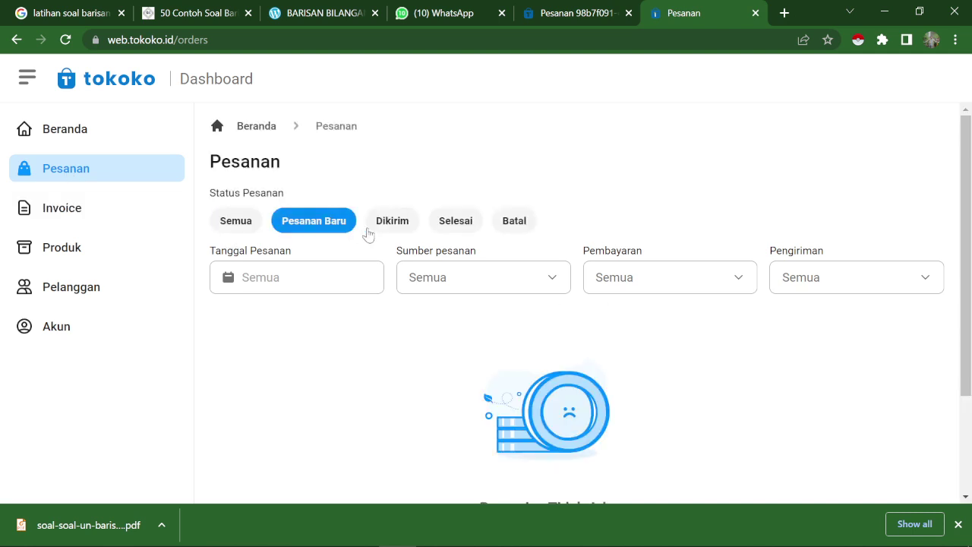
pyautogui.click(391, 227)
pyautogui.click(465, 227)
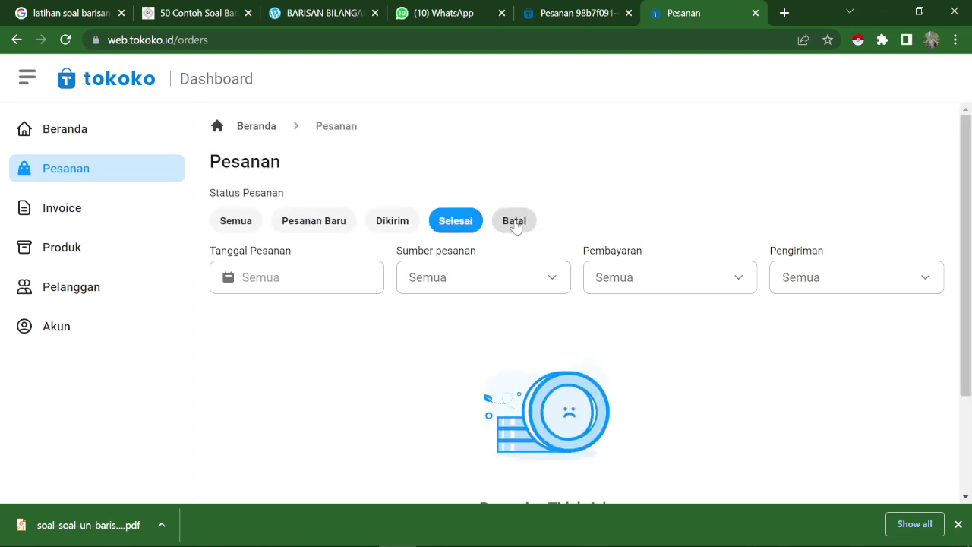
pyautogui.click(515, 226)
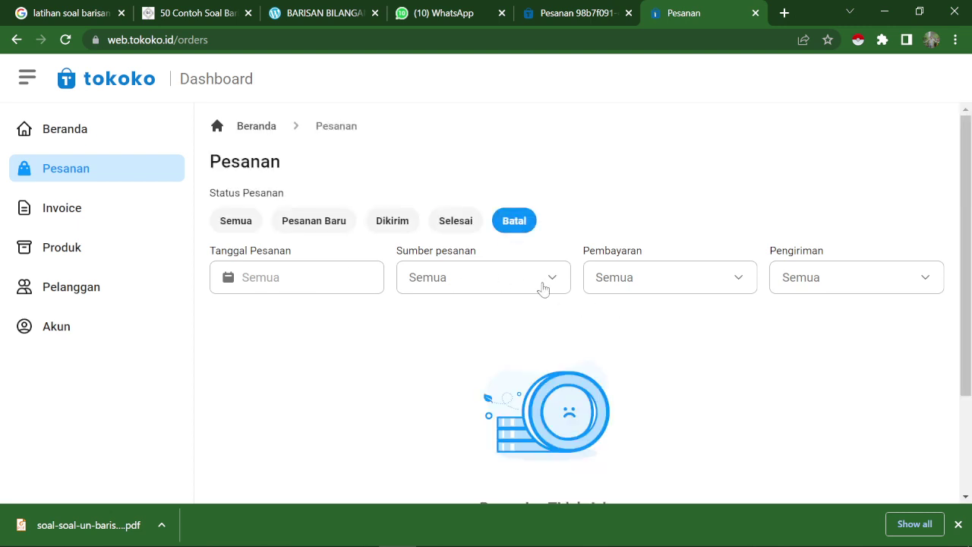
# Step: Examine the filter choices for order date, order source, payment and shipping on the orders page without selecting any
pyautogui.click(545, 287)
pyautogui.click(630, 325)
pyautogui.click(739, 291)
pyautogui.click(869, 325)
pyautogui.click(818, 287)
pyautogui.click(618, 344)
pyautogui.click(619, 282)
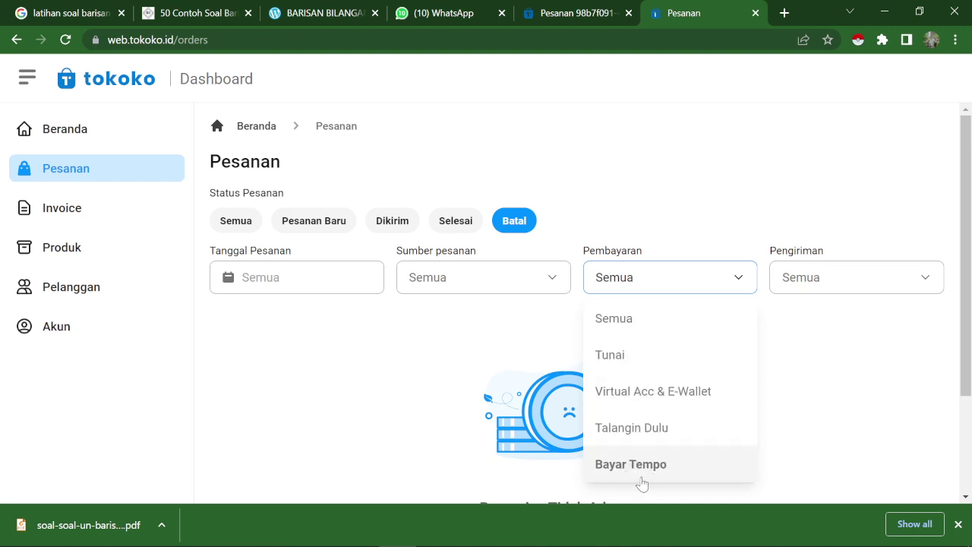
pyautogui.click(478, 295)
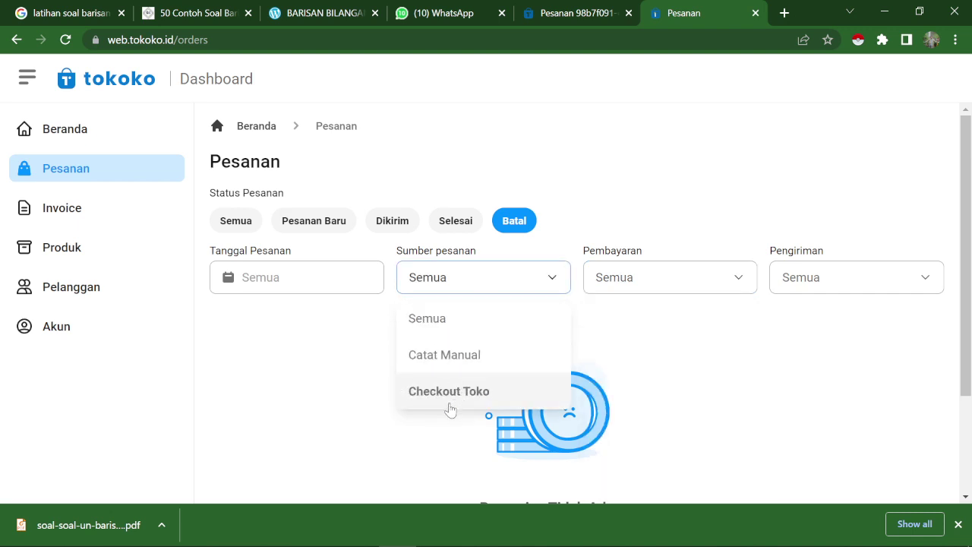
pyautogui.click(284, 291)
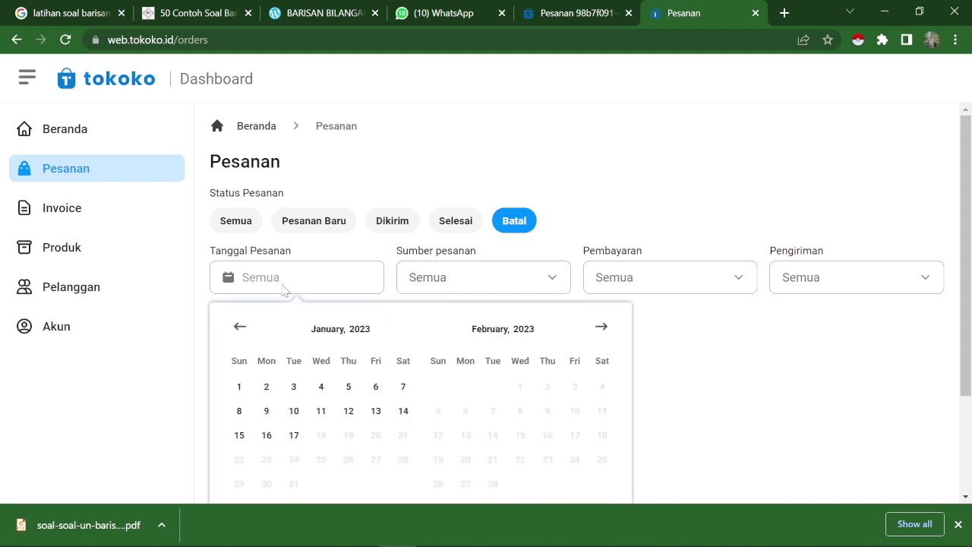
pyautogui.click(836, 283)
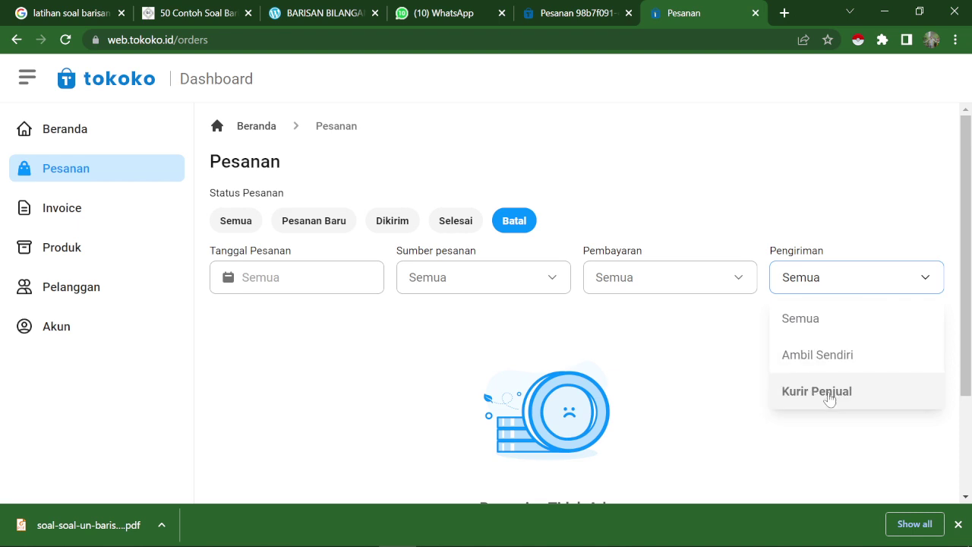
pyautogui.click(190, 351)
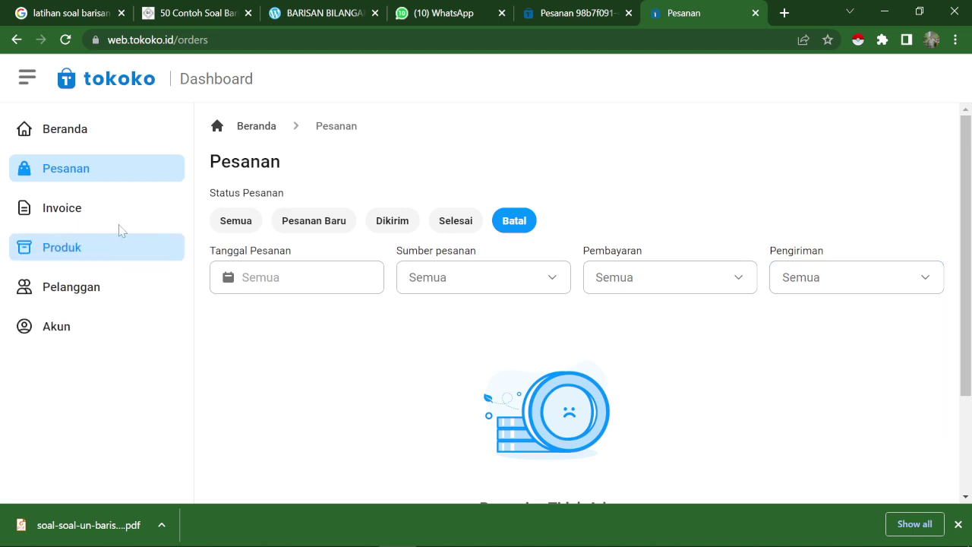
# Step: Open the Invoice page and read through its overview of invoice features
pyautogui.click(85, 211)
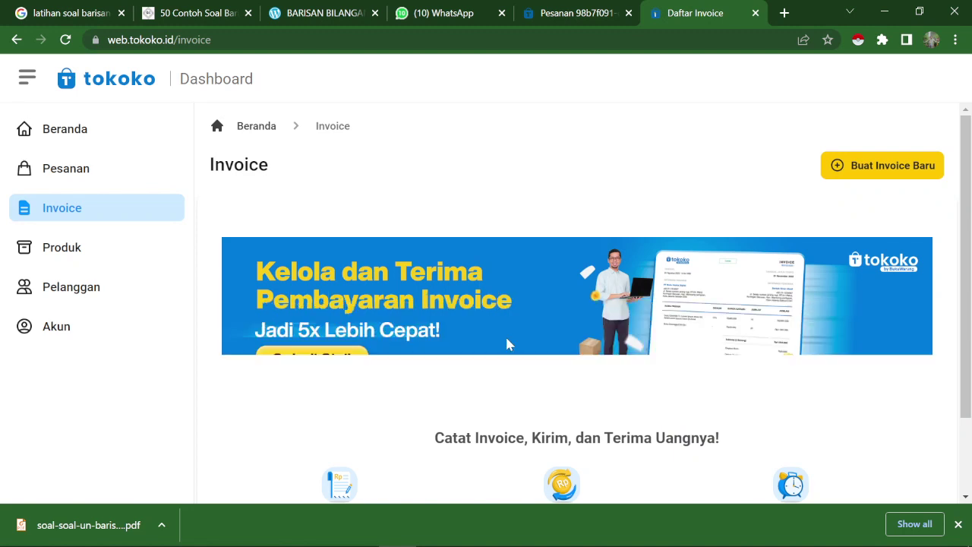
pyautogui.scroll(-1, 508, 343)
pyautogui.scroll(-1, 511, 342)
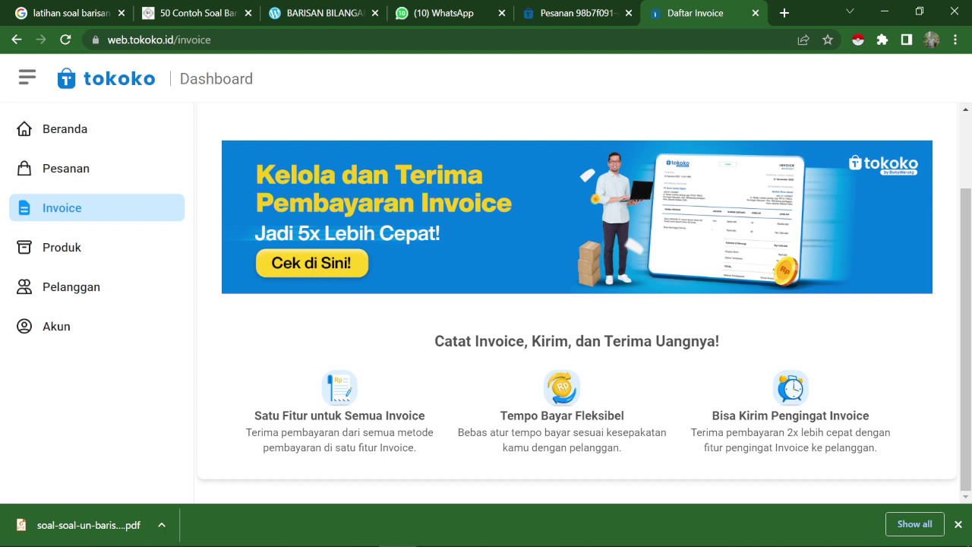
pyautogui.scroll(2, 506, 336)
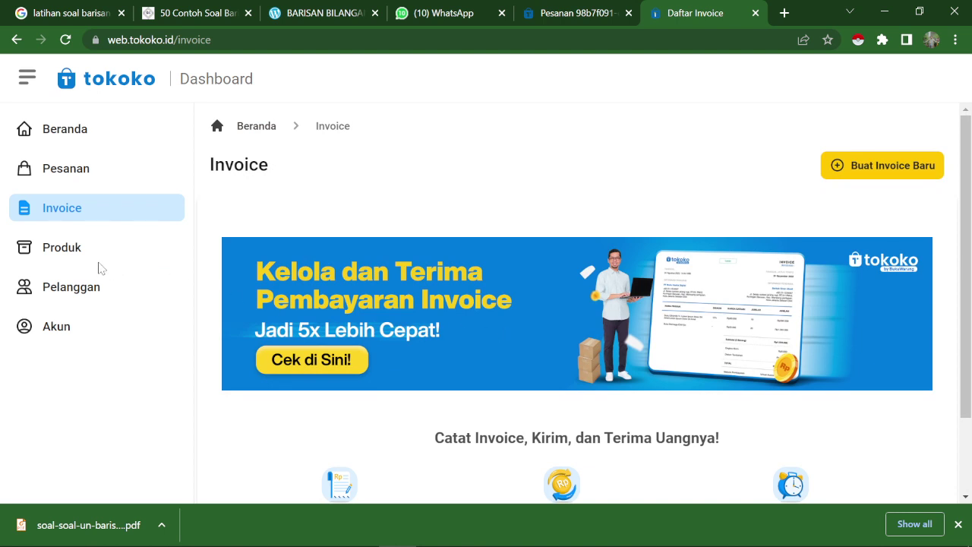
# Step: Open the Produk page, view the form for adding a product and return to the product list
pyautogui.click(75, 254)
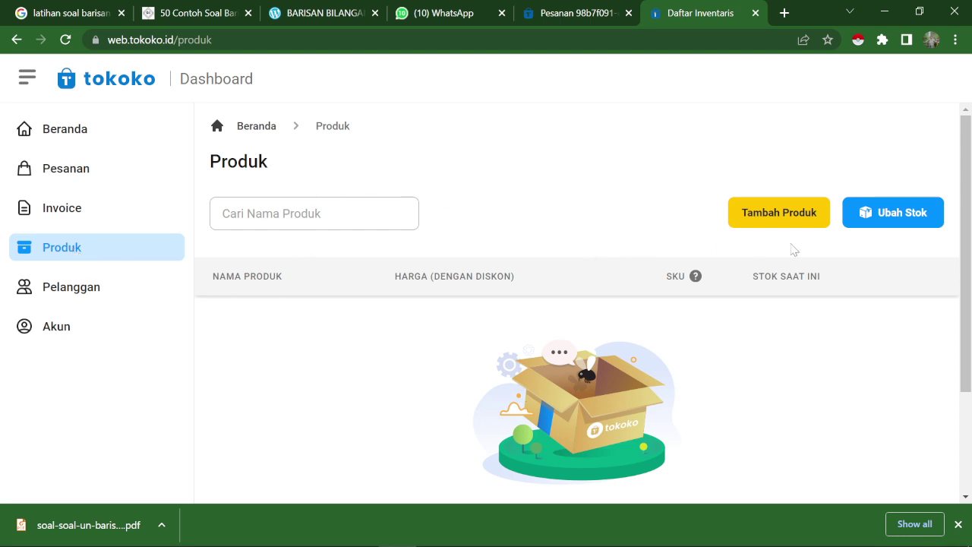
pyautogui.click(785, 217)
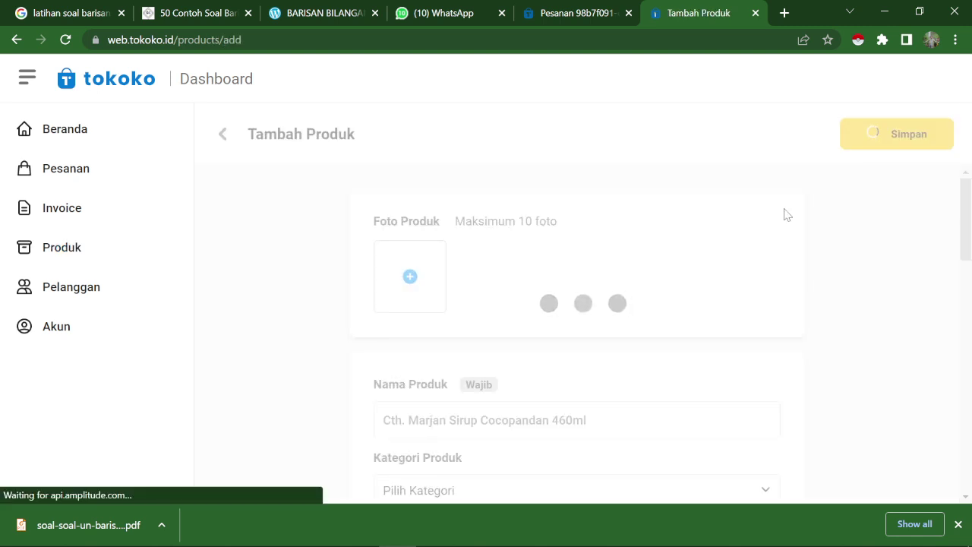
pyautogui.click(221, 137)
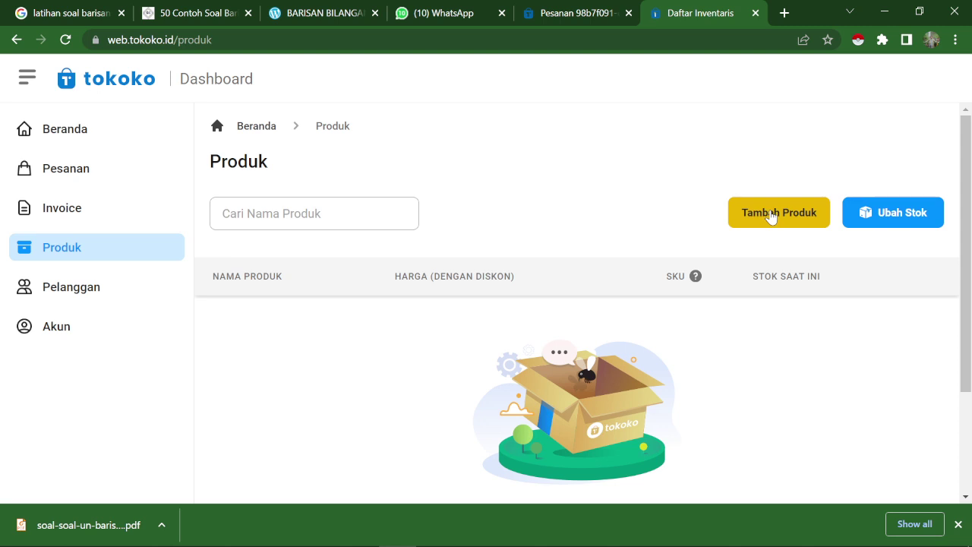
# Step: Start a new product and upload the image file 3 from the SETING folder as its photo
pyautogui.click(771, 215)
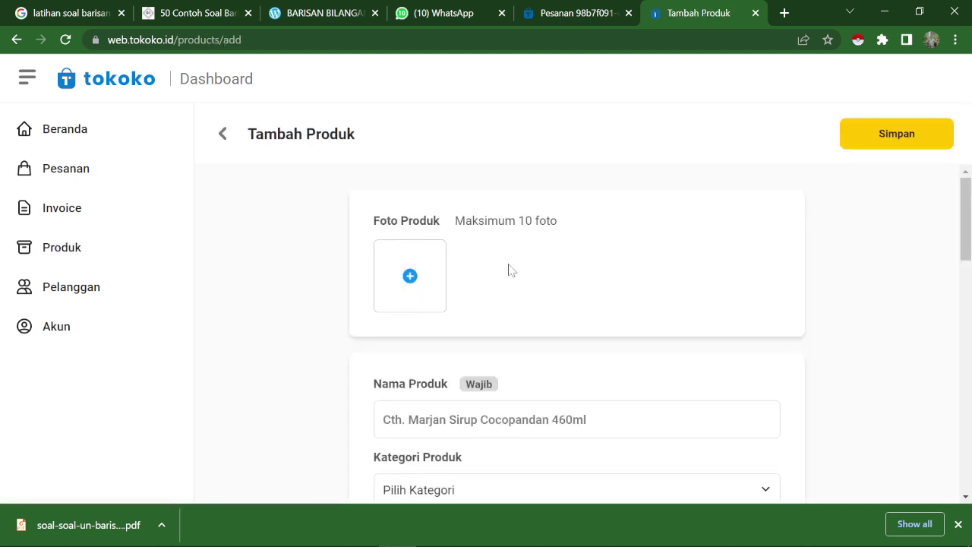
pyautogui.click(410, 277)
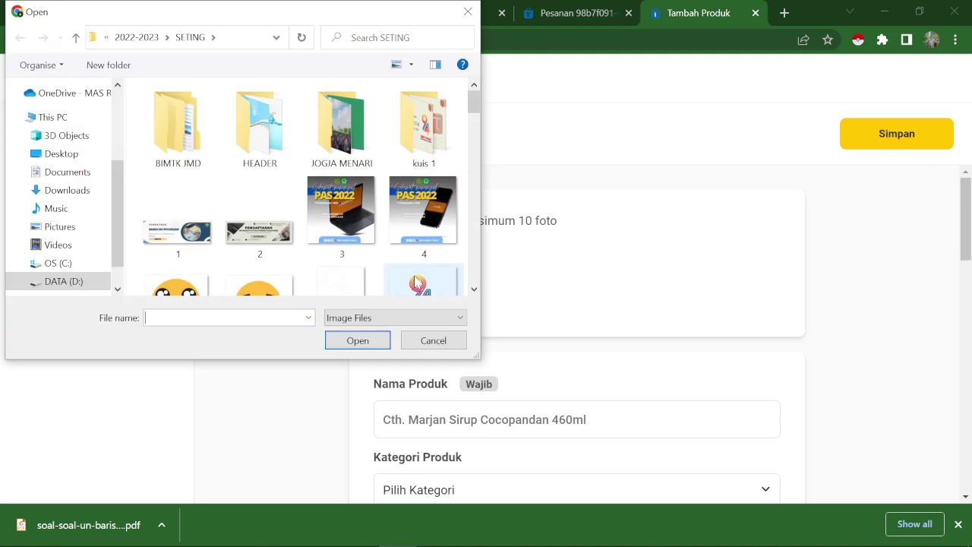
pyautogui.doubleClick(342, 216)
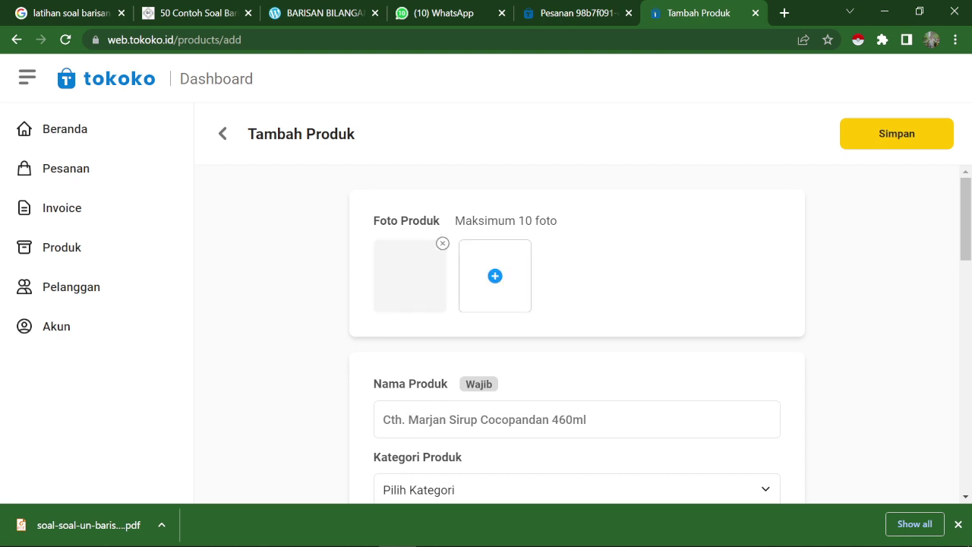
# Step: Name the new product Laptop and assign it to the Sedang Promo category
pyautogui.click(486, 419)
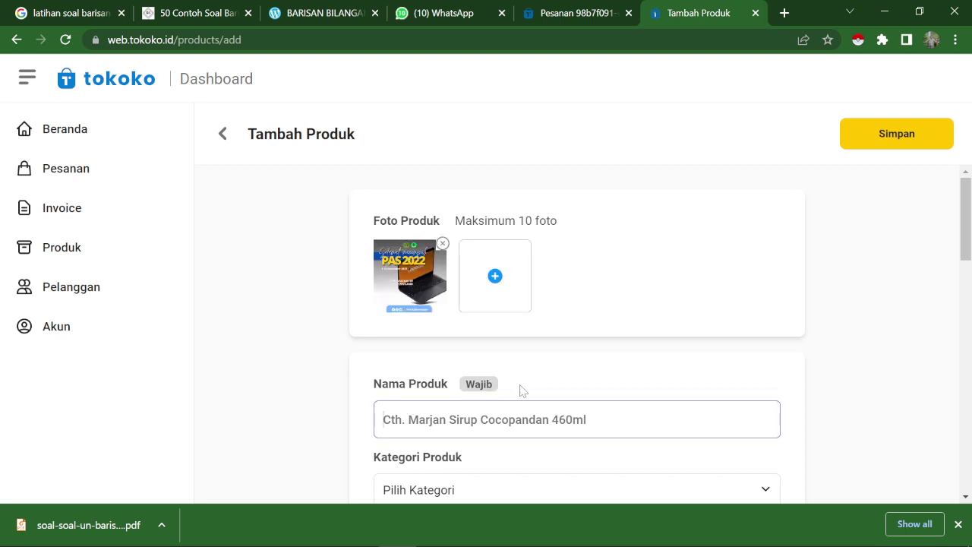
pyautogui.write('Laptop')
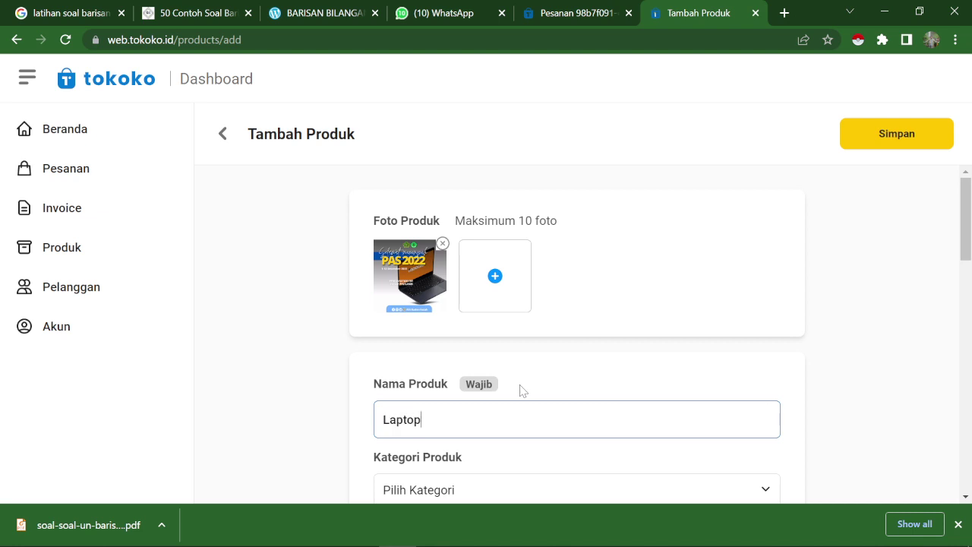
pyautogui.scroll(-2, 535, 386)
pyautogui.click(488, 413)
pyautogui.scroll(-1, 490, 414)
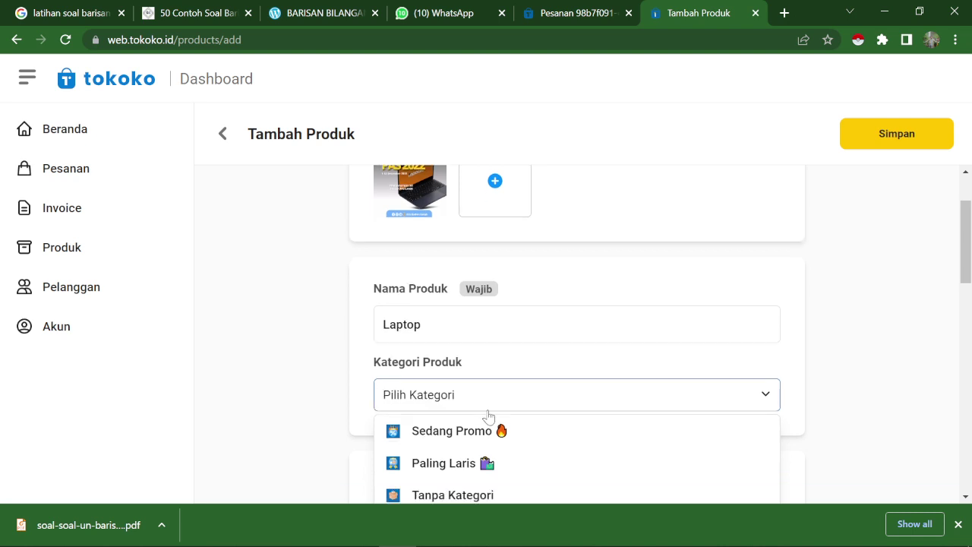
pyautogui.scroll(-1, 505, 421)
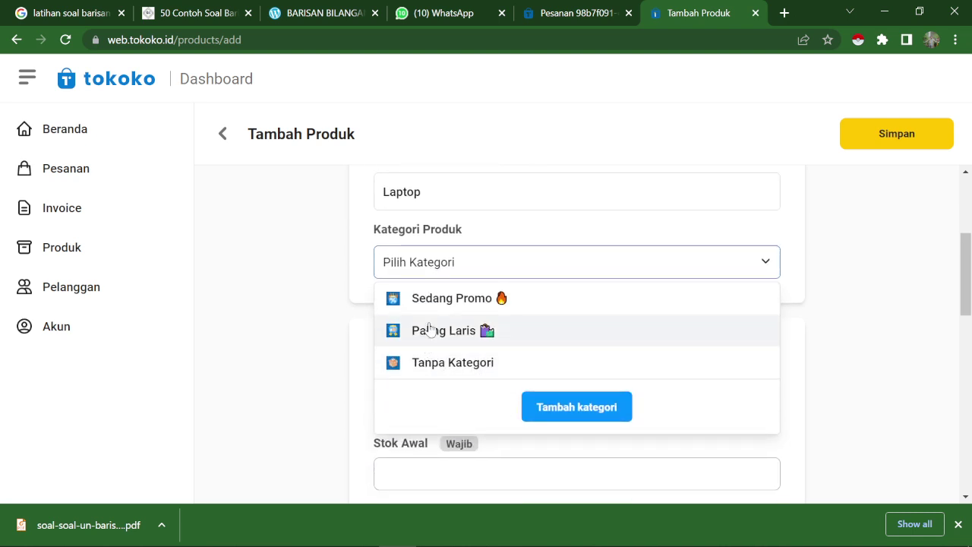
pyautogui.click(430, 299)
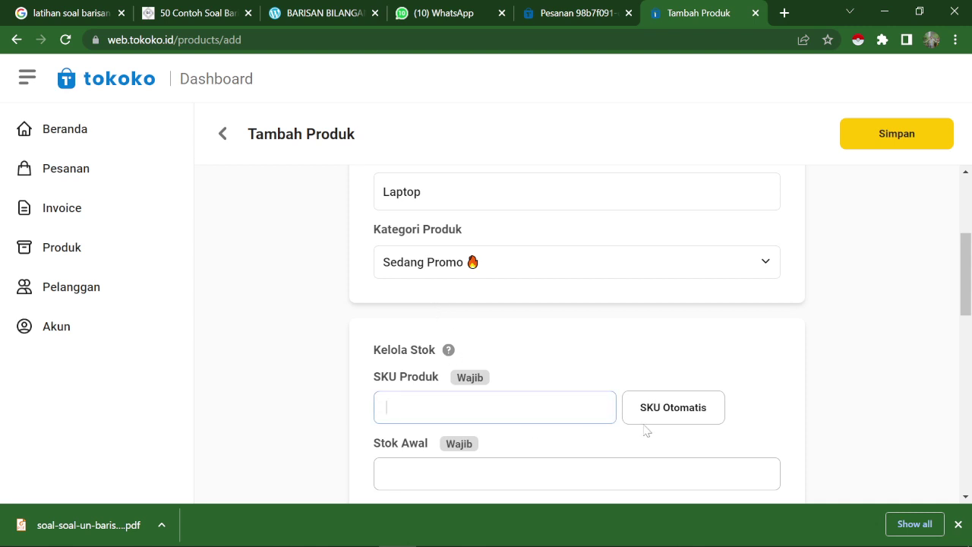
# Step: Generate the product's SKU automatically and set its initial stock to 10
pyautogui.click(674, 413)
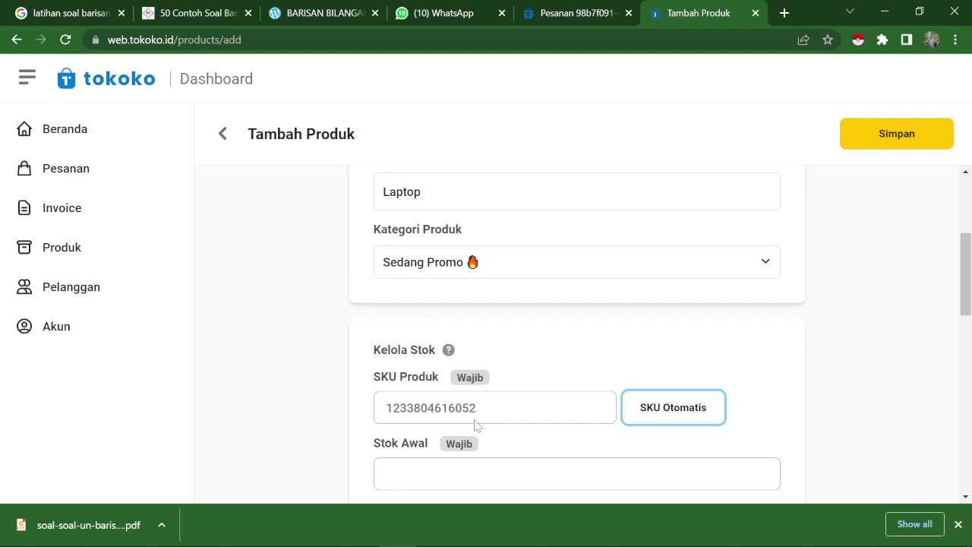
pyautogui.scroll(-1, 417, 414)
pyautogui.click(426, 398)
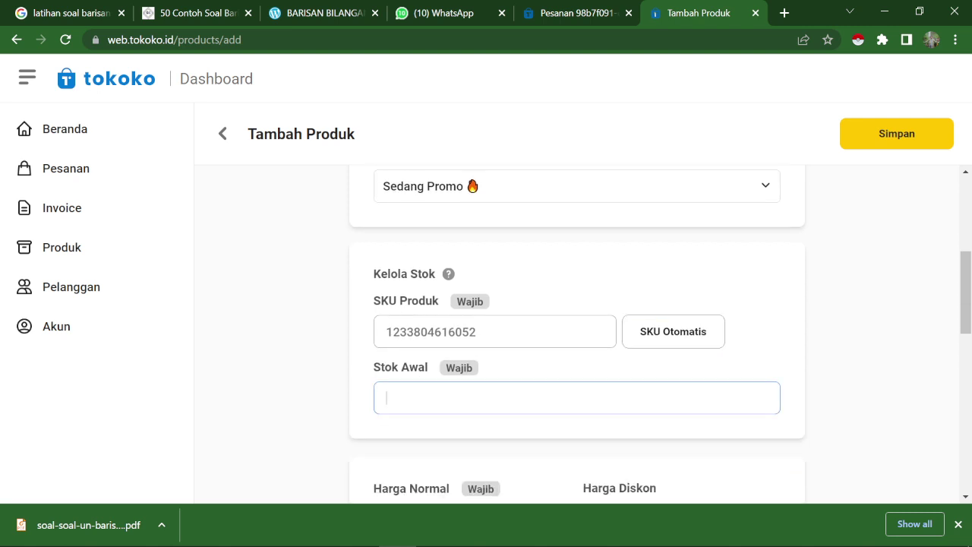
pyautogui.write('10')
# Step: Set the product's normal price to Rp 5.000.000 and its discount price to Rp 4.990.000
pyautogui.scroll(-2, 425, 418)
pyautogui.click(414, 372)
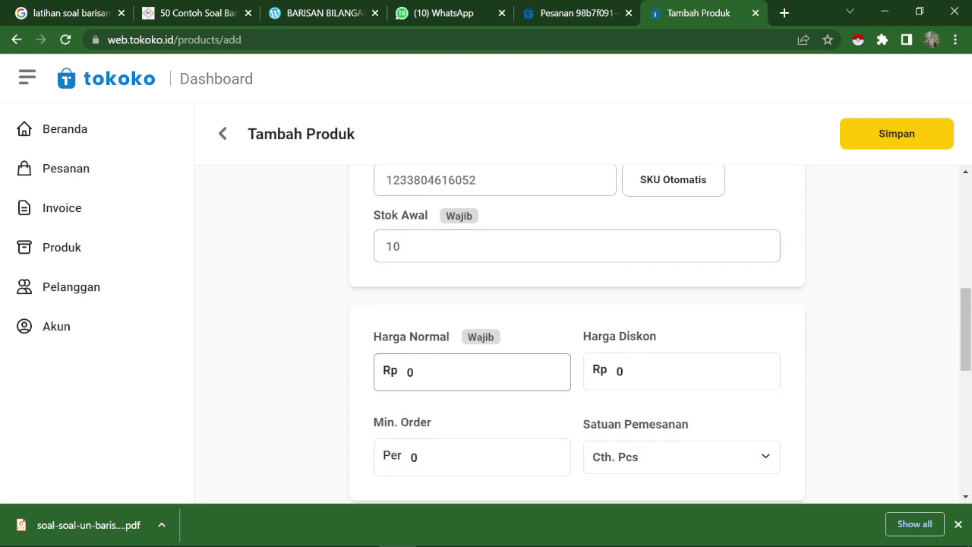
pyautogui.write('5.000.000')
pyautogui.press('Tab')
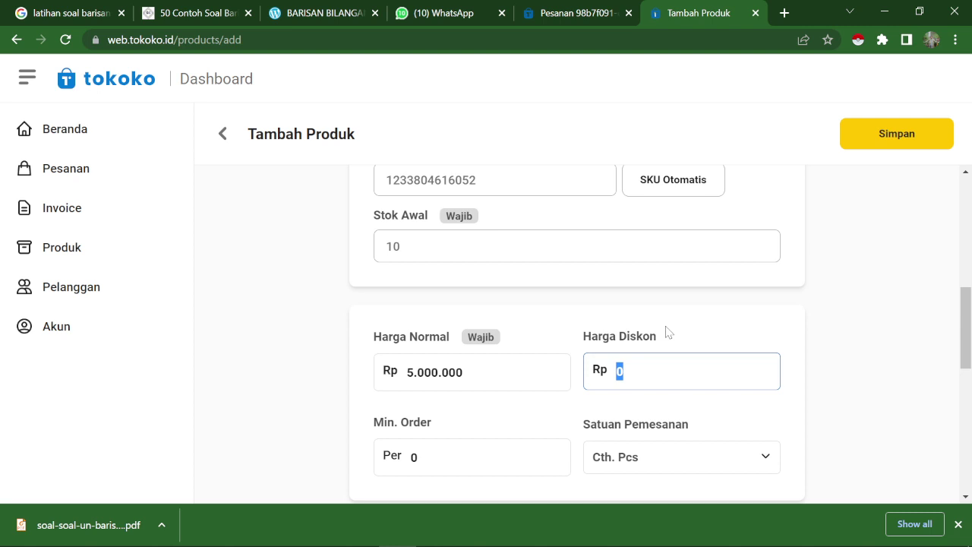
pyautogui.write('4.')
pyautogui.write('9')
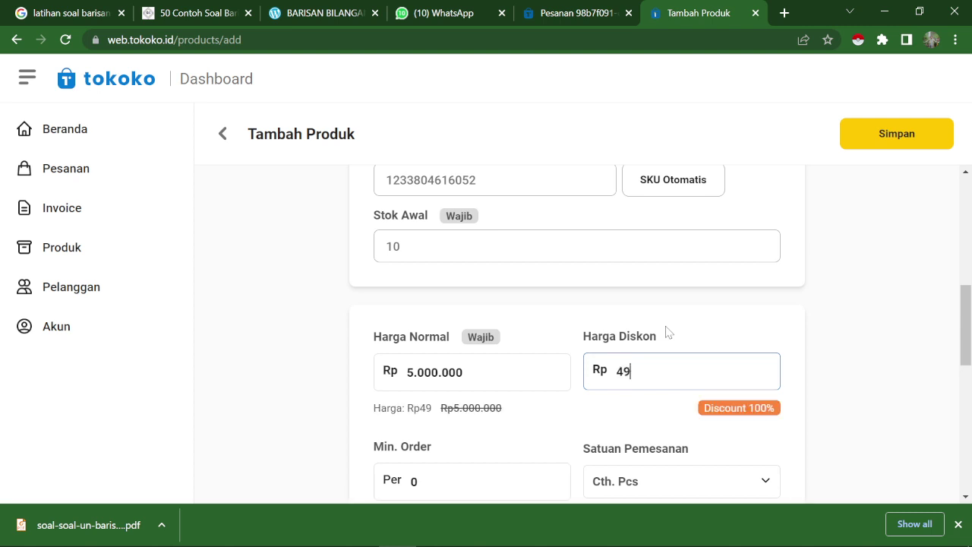
pyautogui.write('90.000')
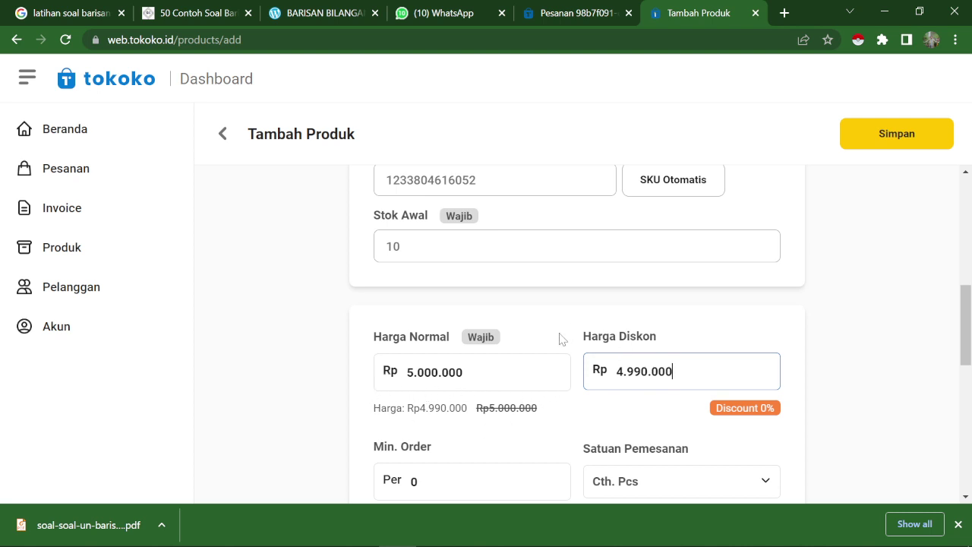
# Step: Set the Laptop product's minimum order to 1
pyautogui.scroll(-2, 576, 346)
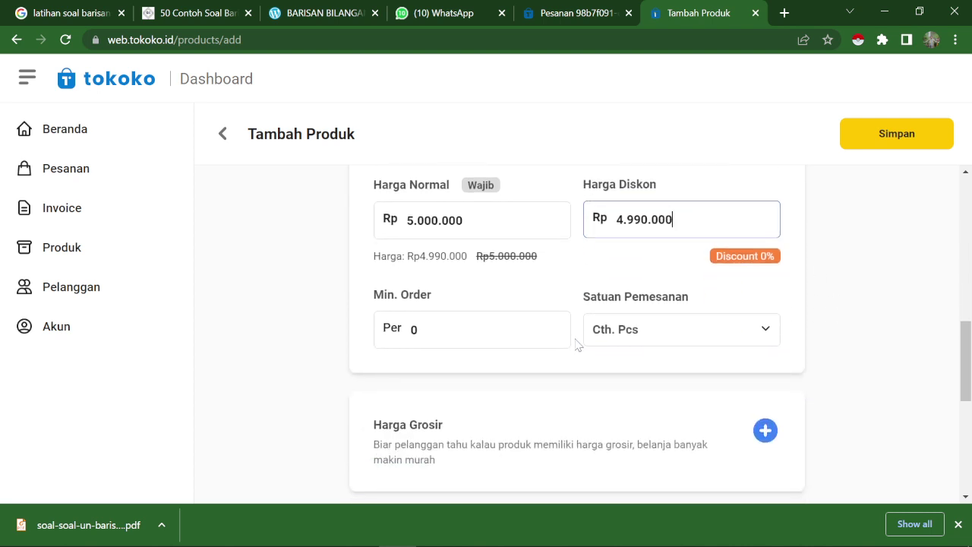
pyautogui.click(635, 336)
pyautogui.click(462, 343)
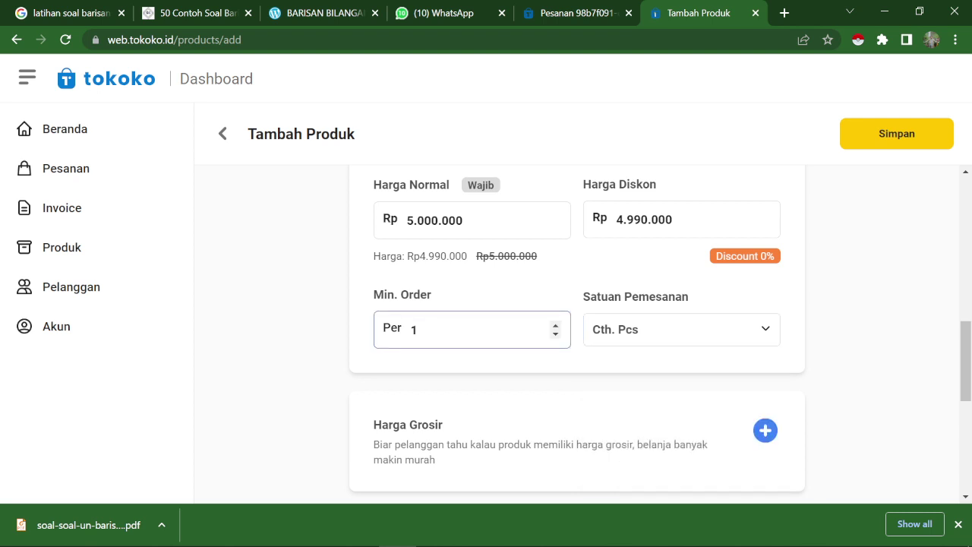
# Step: Examine the order unit options offered for the product without choosing one
pyautogui.click(629, 331)
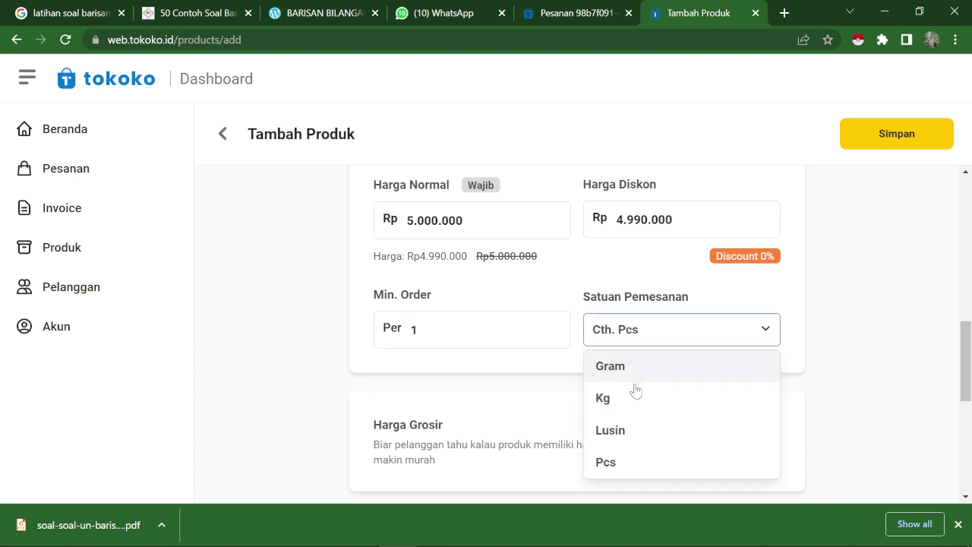
pyautogui.scroll(-1, 634, 417)
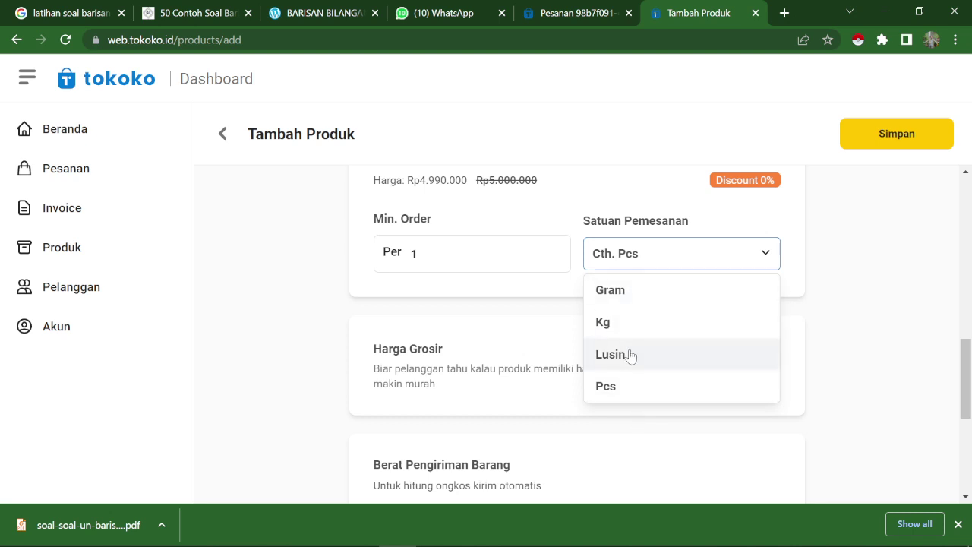
pyautogui.click(522, 315)
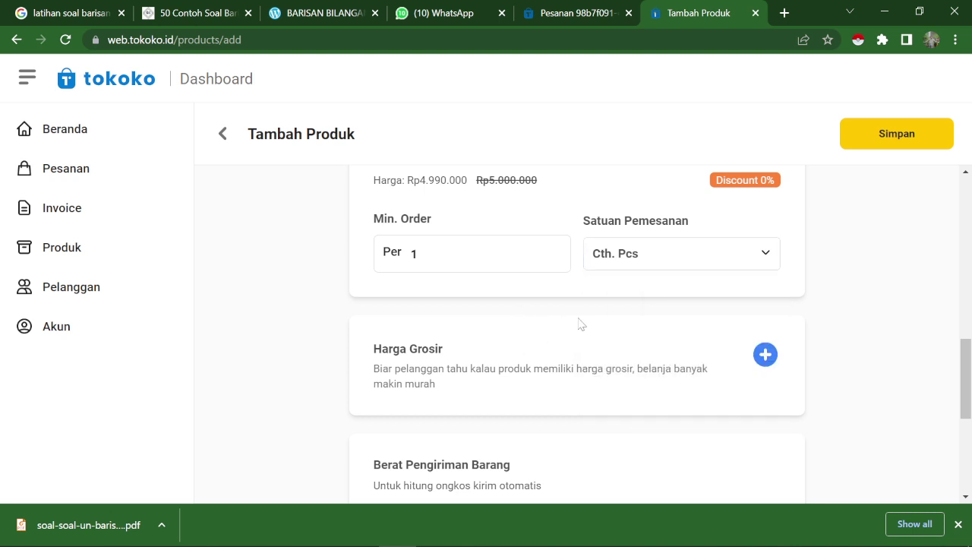
pyautogui.click(764, 258)
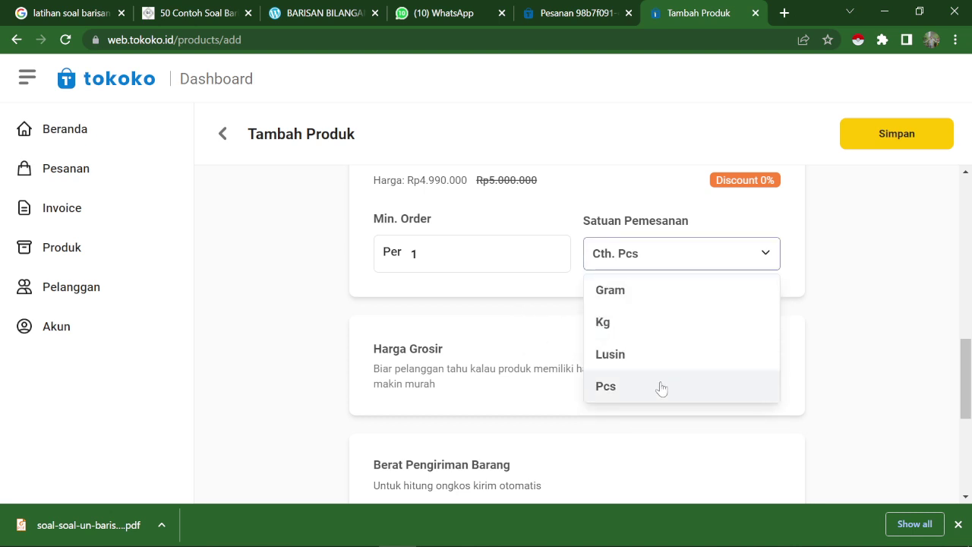
pyautogui.click(536, 319)
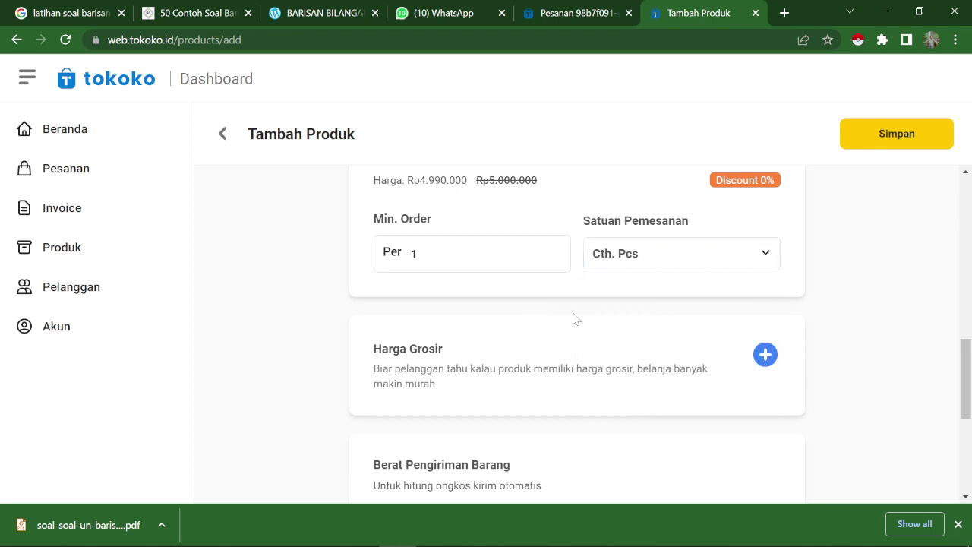
pyautogui.click(663, 264)
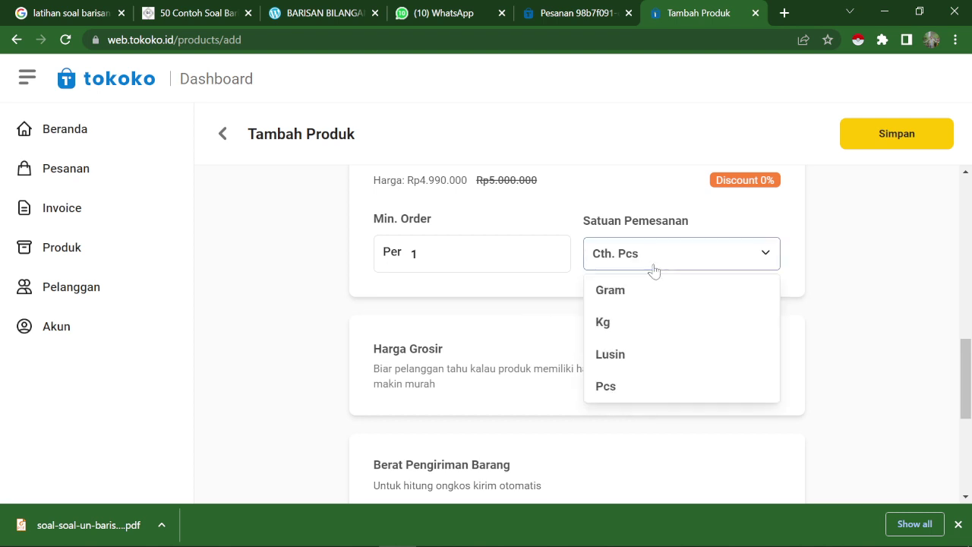
pyautogui.click(523, 315)
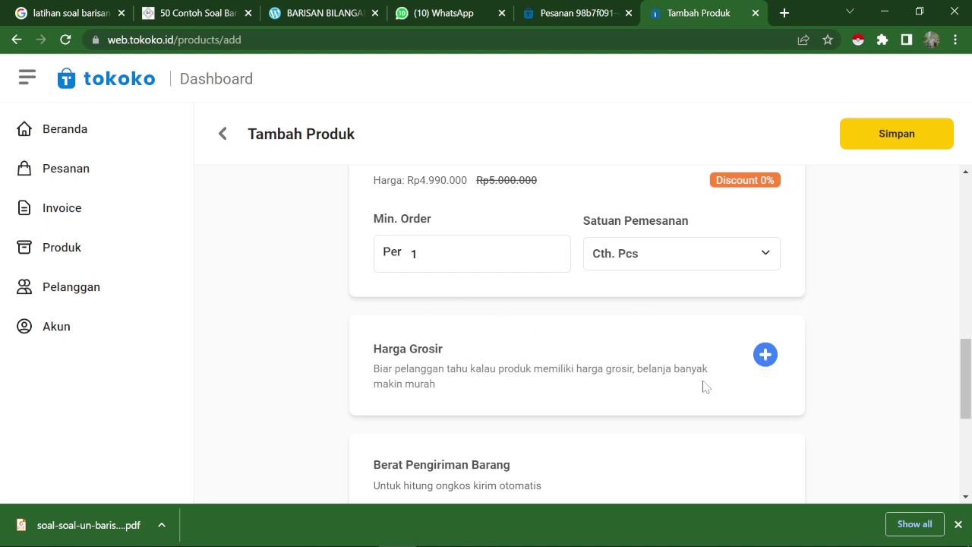
# Step: Open the product's wholesale price settings, enable the automatic wholesale price and choose Rupiah as the discount type
pyautogui.click(766, 358)
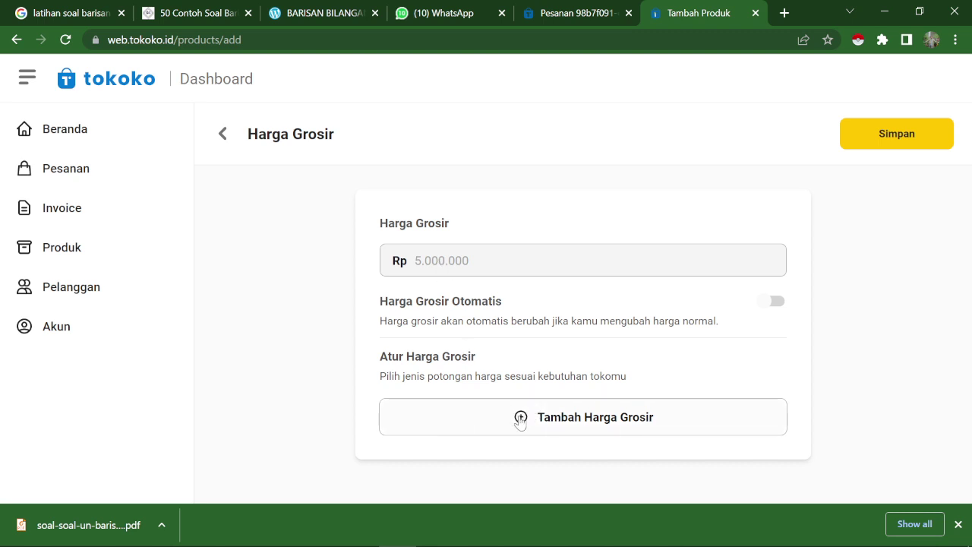
pyautogui.click(771, 308)
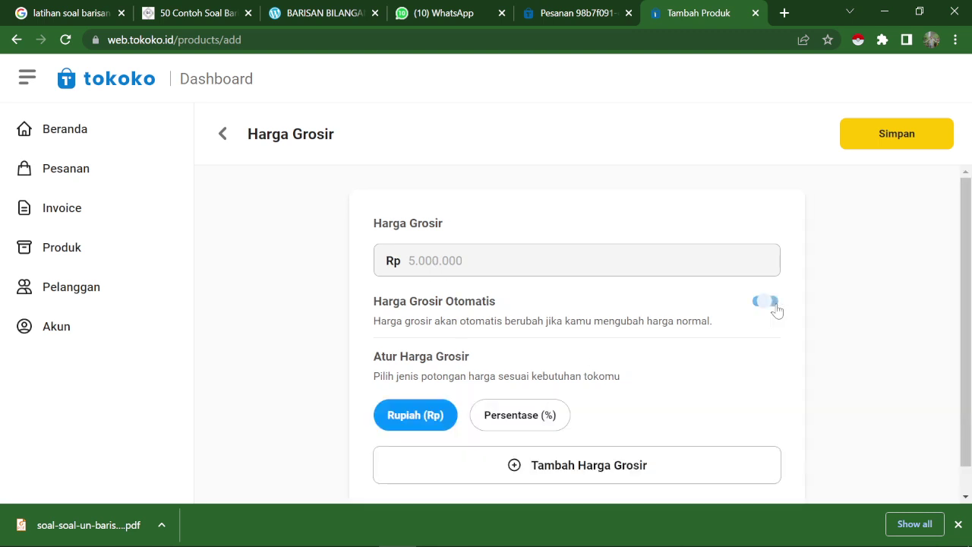
pyautogui.click(512, 414)
pyautogui.click(416, 418)
pyautogui.scroll(-1, 429, 407)
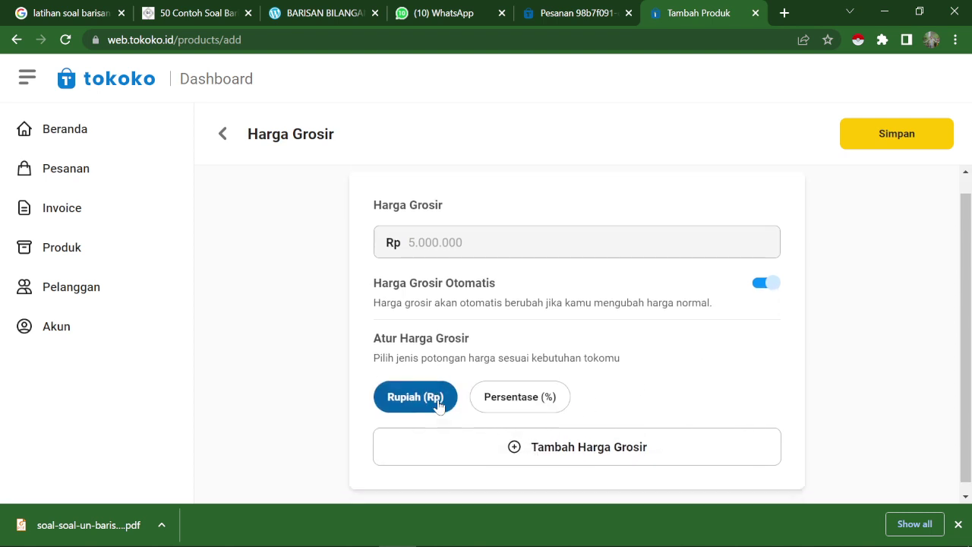
# Step: Add a wholesale price tier with a minimum purchase of 3 and a price difference of Rp 4.800.000 per product
pyautogui.click(520, 439)
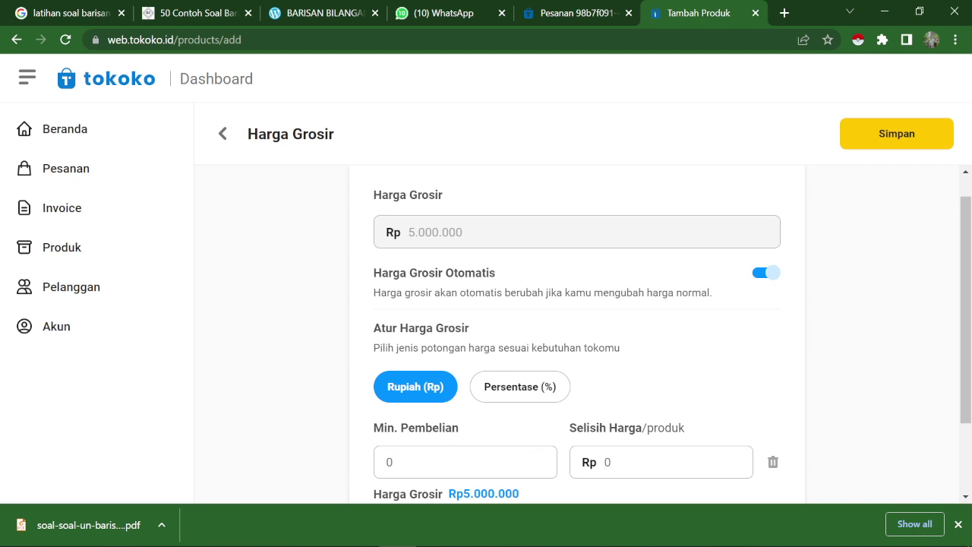
pyautogui.click(384, 463)
pyautogui.write('3')
pyautogui.click(608, 463)
pyautogui.scroll(-1, 663, 382)
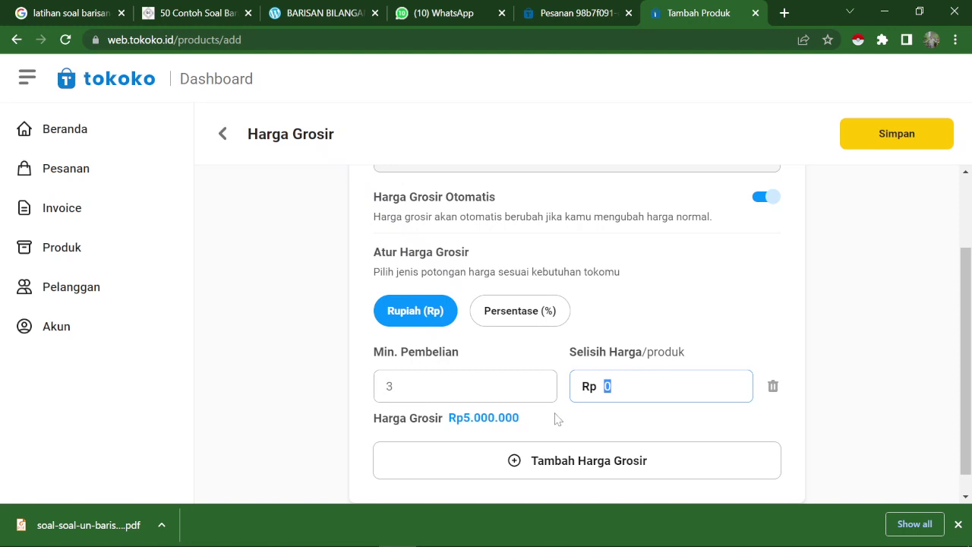
pyautogui.write('4.800.000')
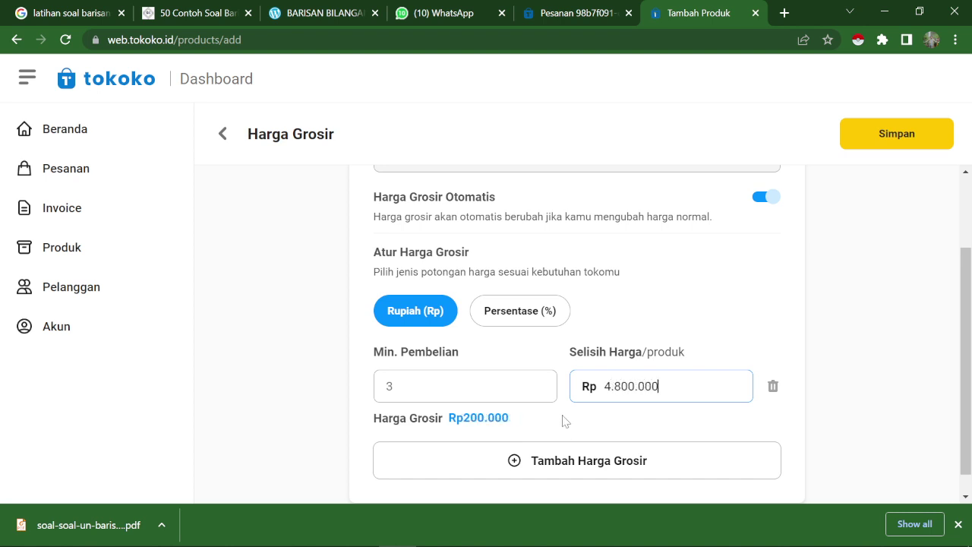
pyautogui.scroll(-1, 487, 421)
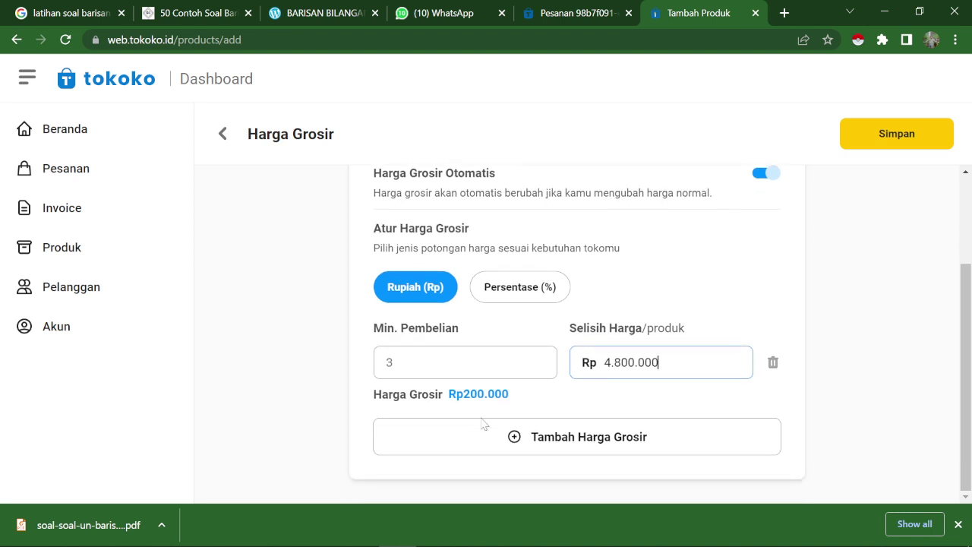
# Step: Switch the wholesale discount type to Persentase, set the price difference to 90% and save the wholesale price
pyautogui.click(520, 298)
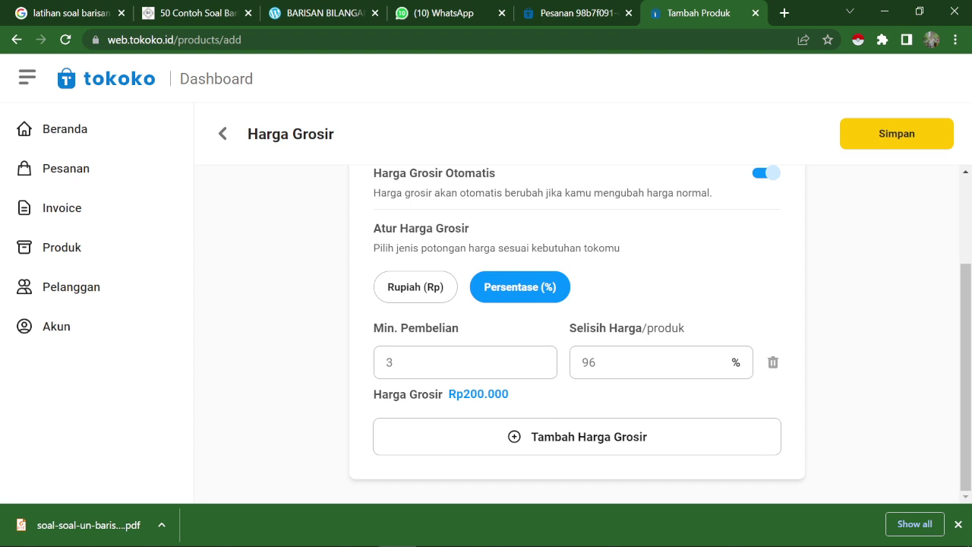
pyautogui.click(596, 362)
pyautogui.moveTo(596, 362); pyautogui.dragTo(561, 362)
pyautogui.write('90')
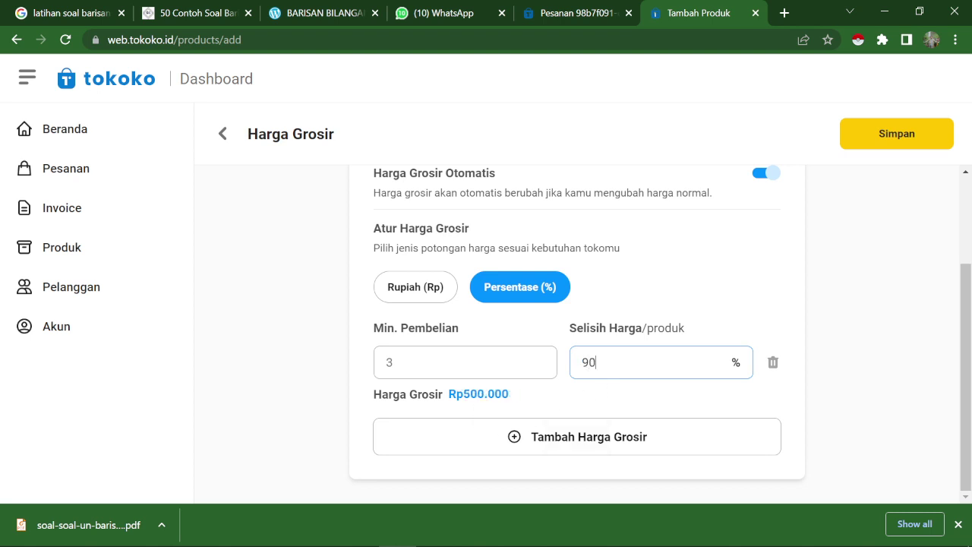
pyautogui.scroll(2, 556, 403)
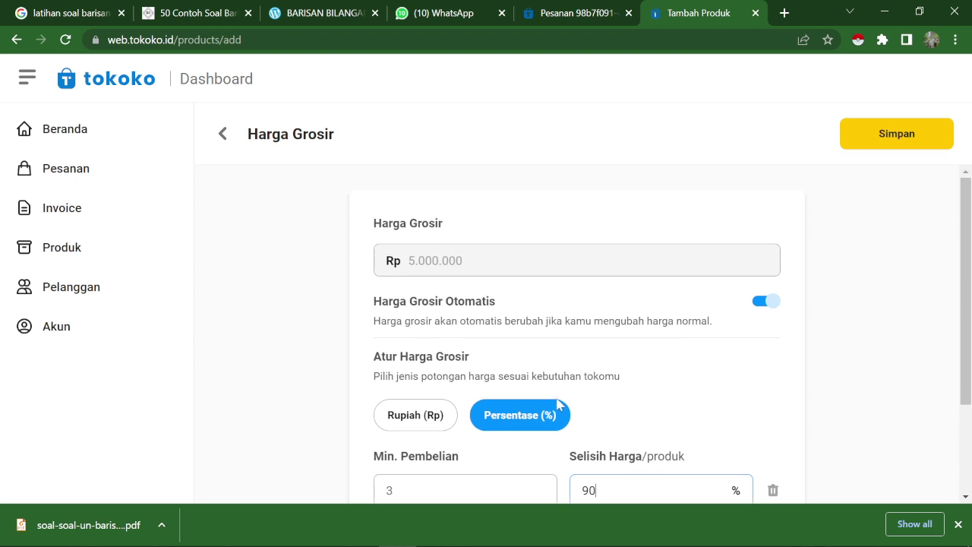
pyautogui.scroll(-1, 653, 342)
pyautogui.scroll(1, 828, 224)
pyautogui.click(888, 144)
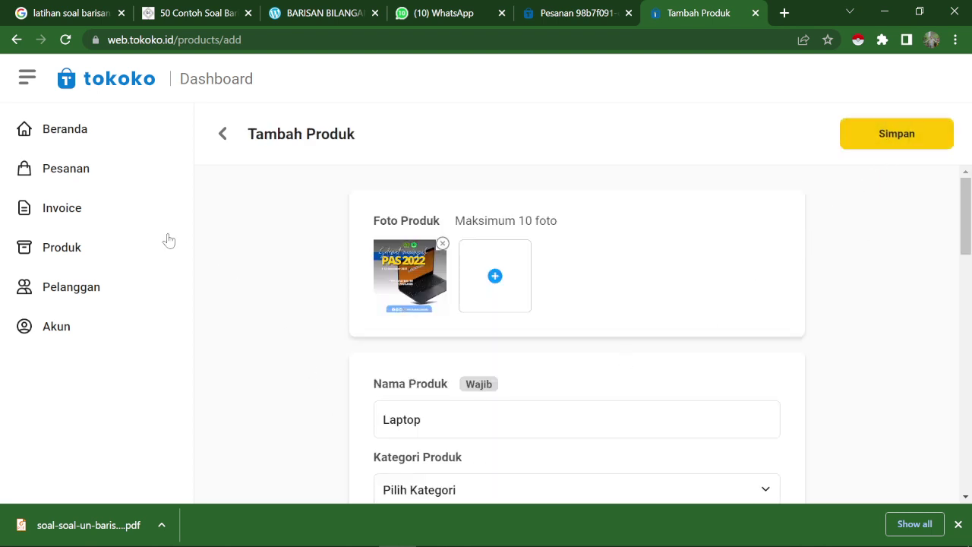
# Step: Check the product list and its stock editing view, visit the customer page and return to the product list
pyautogui.click(63, 250)
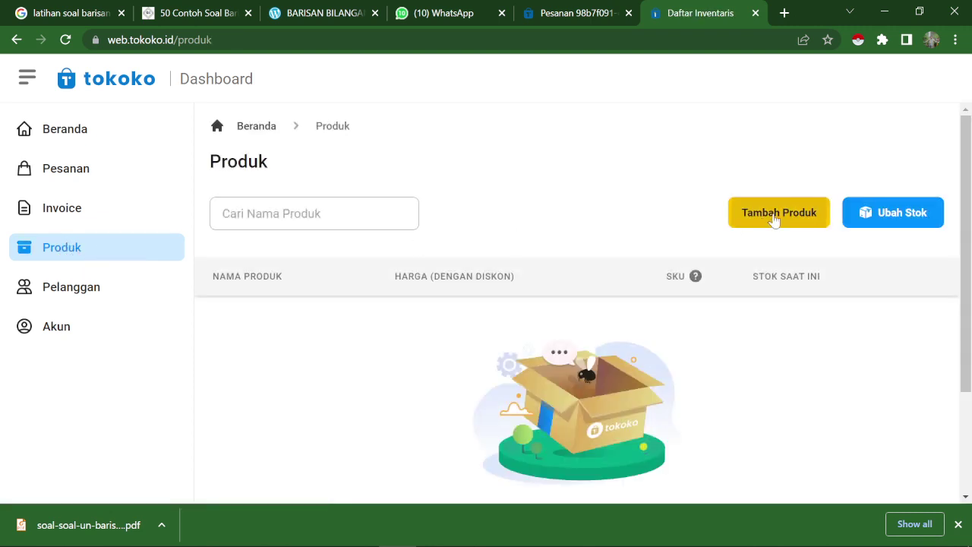
pyautogui.click(901, 224)
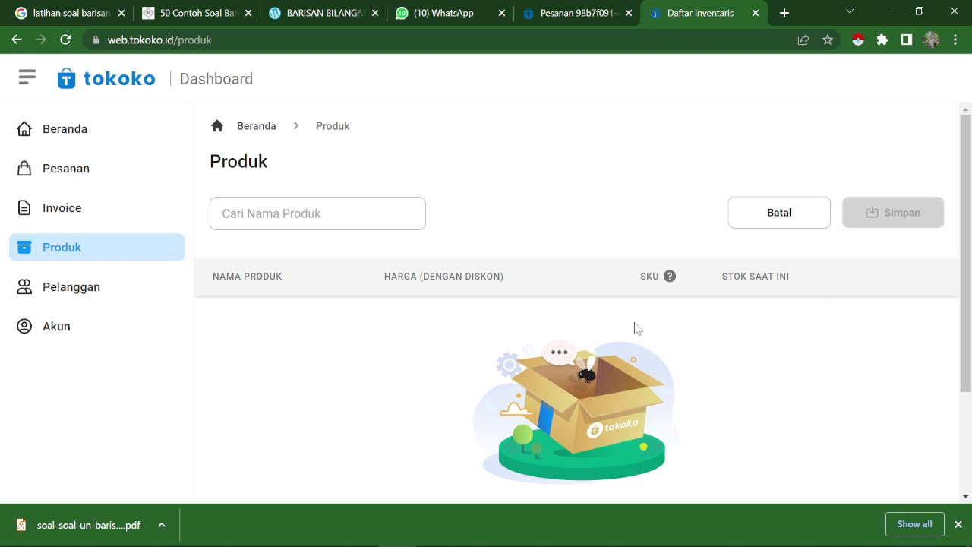
pyautogui.scroll(-2, 636, 328)
pyautogui.scroll(2, 458, 320)
pyautogui.click(68, 251)
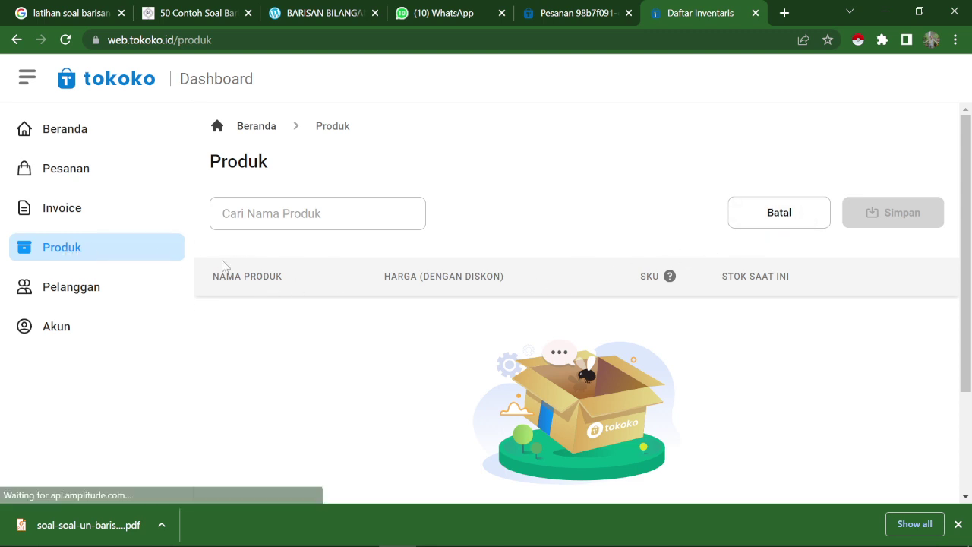
pyautogui.scroll(-2, 697, 320)
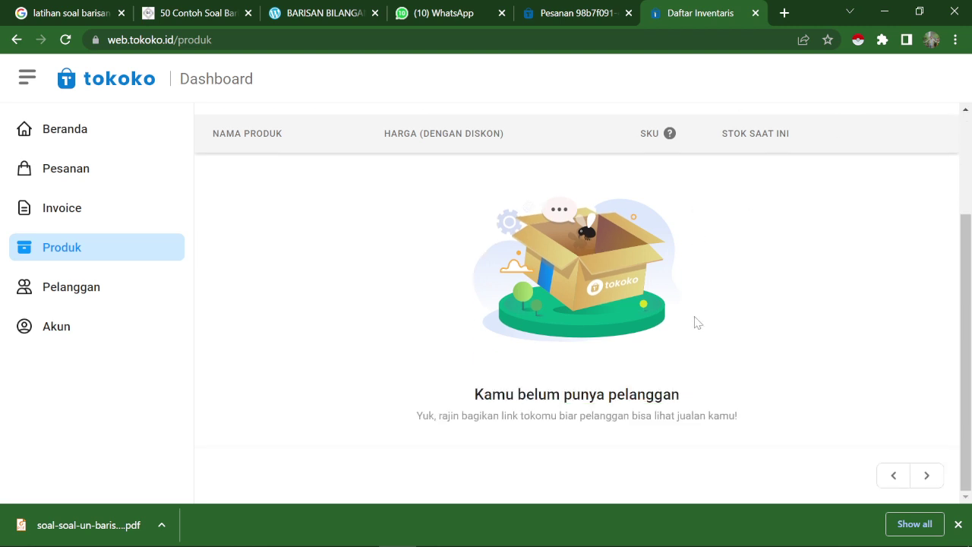
pyautogui.click(81, 294)
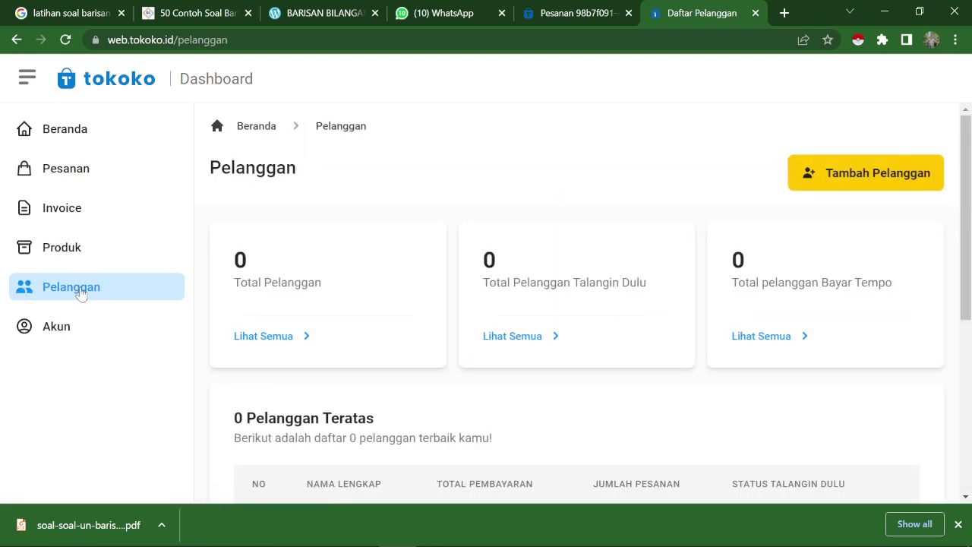
pyautogui.click(72, 252)
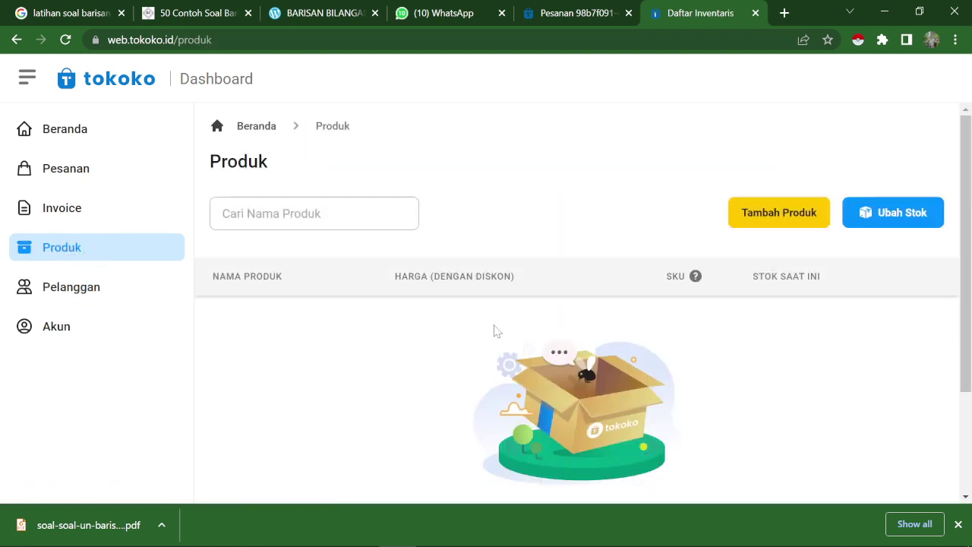
# Step: Try to save a new product with all its fields left blank and return to the product list
pyautogui.click(780, 213)
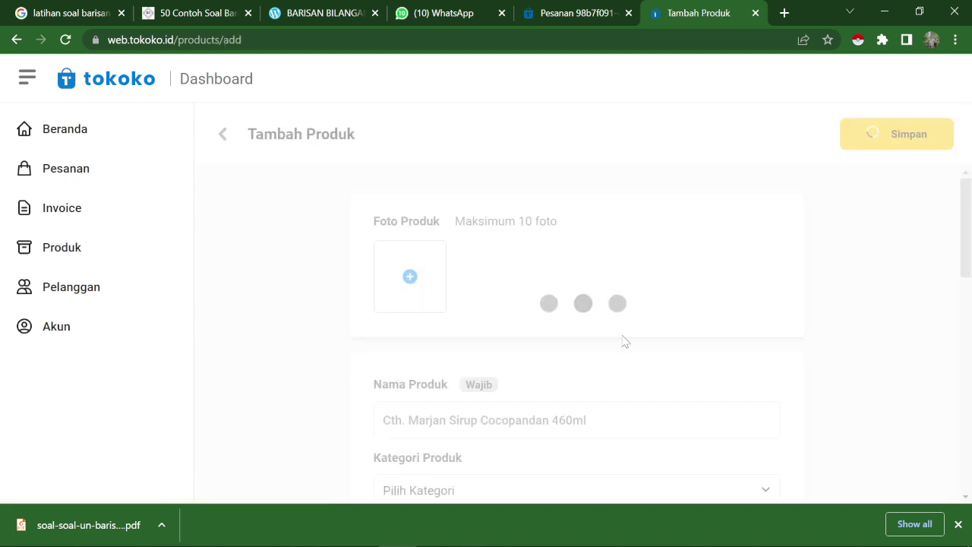
pyautogui.scroll(-10, 596, 341)
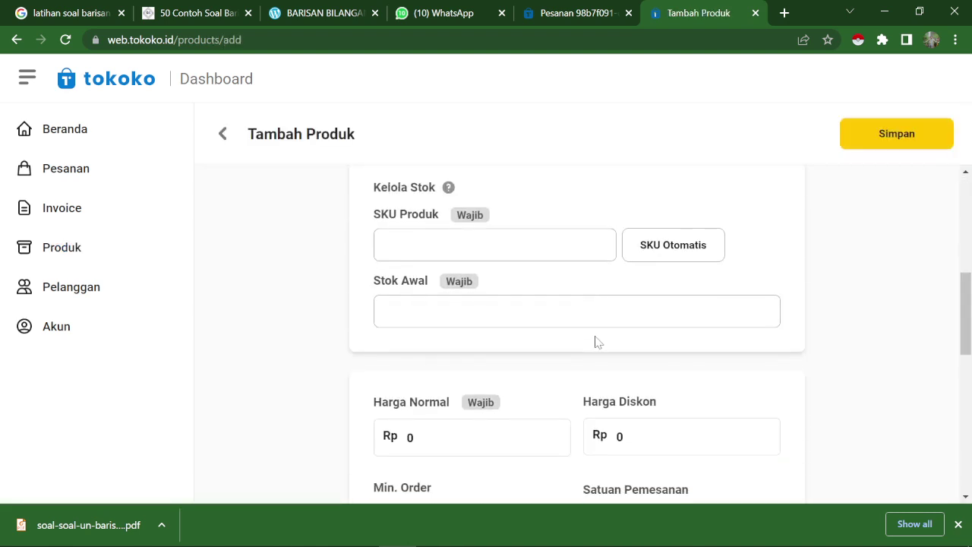
pyautogui.scroll(-3, 599, 344)
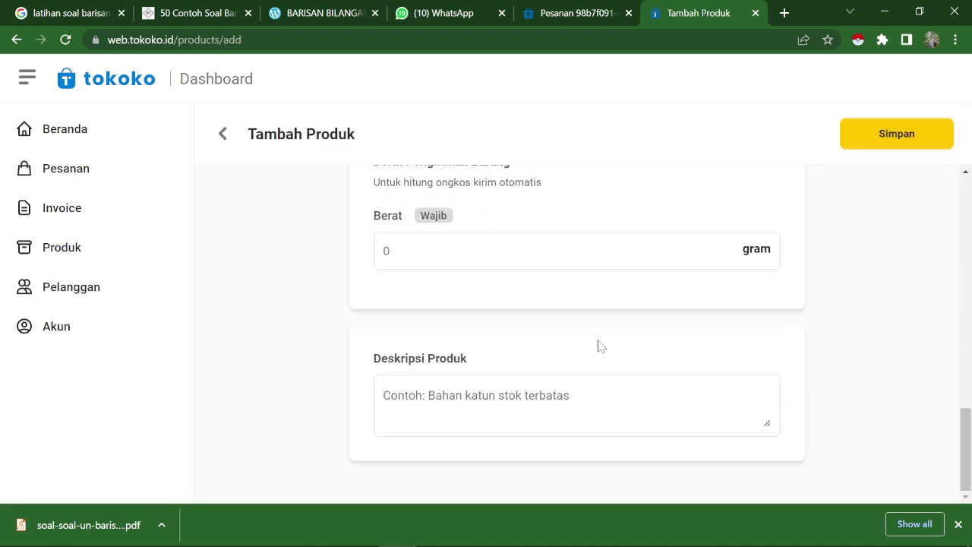
pyautogui.click(912, 136)
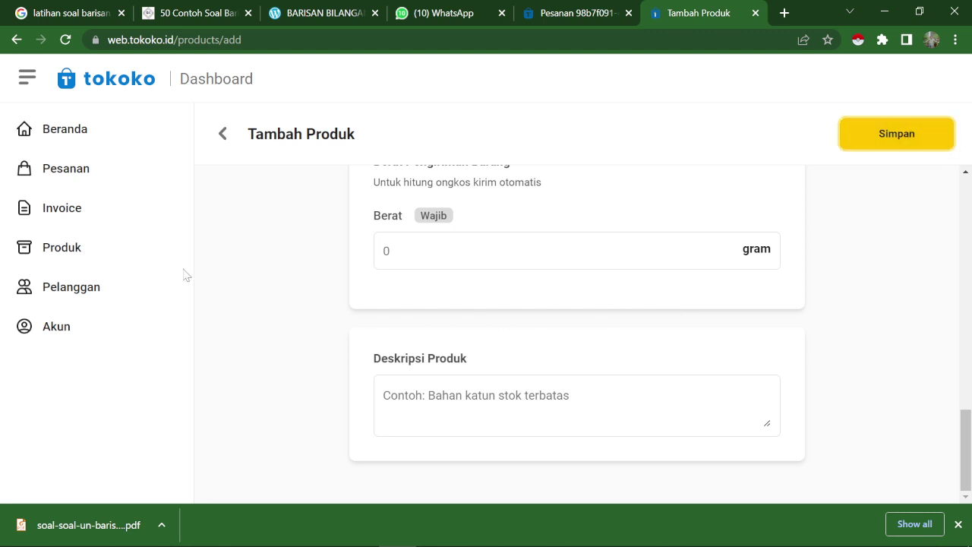
pyautogui.click(63, 251)
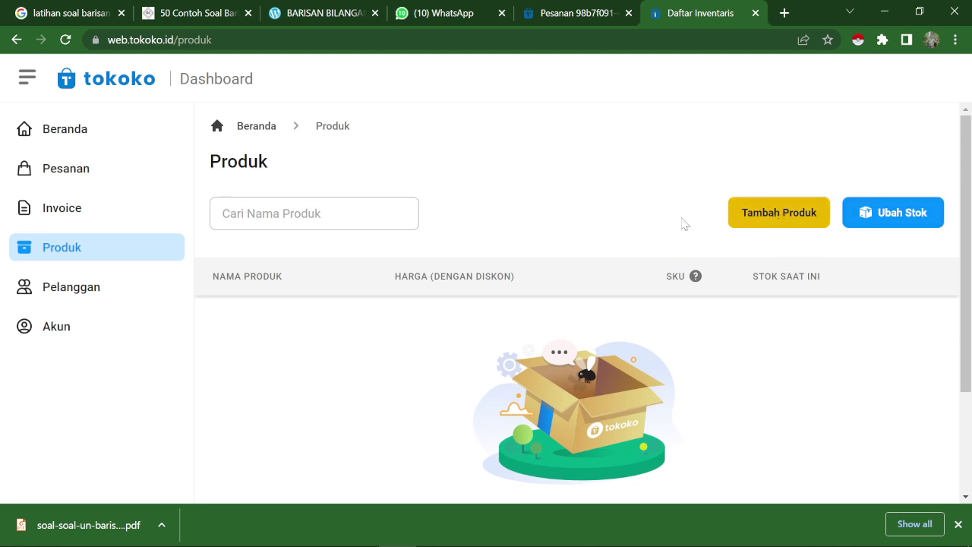
pyautogui.rightClick(328, 128)
pyautogui.click(278, 189)
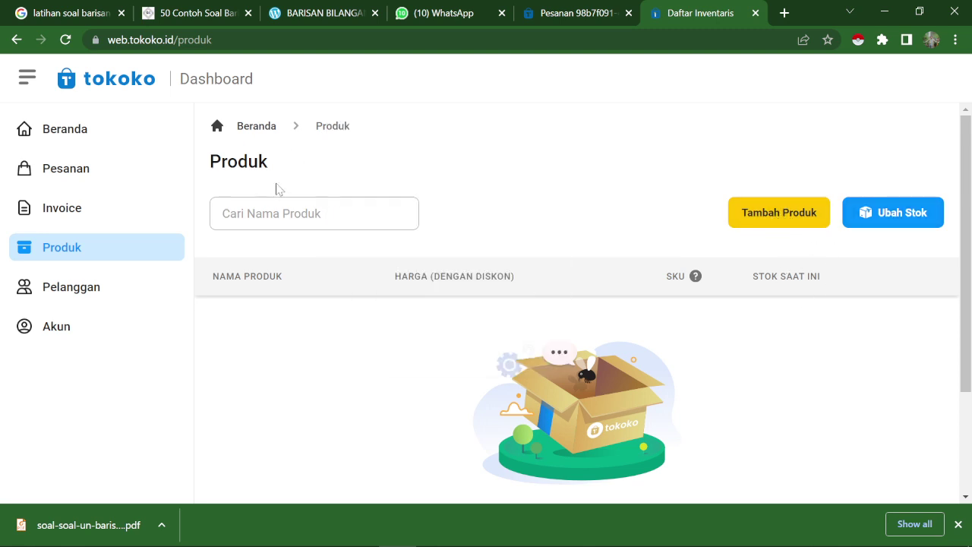
# Step: Start another new product and upload image file 3 from the SETING folder as its photo
pyautogui.click(736, 213)
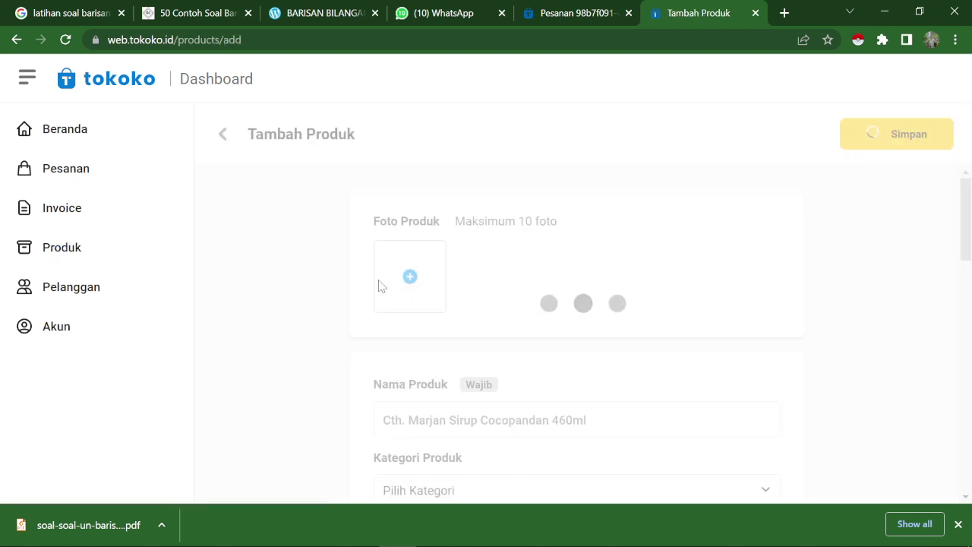
pyautogui.click(414, 278)
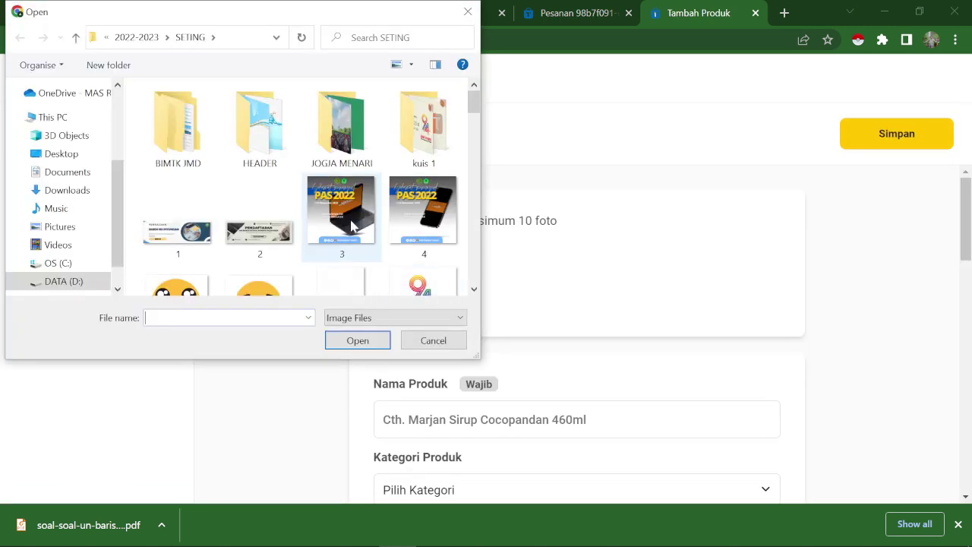
pyautogui.click(351, 225)
pyautogui.click(362, 341)
pyautogui.scroll(-1, 395, 415)
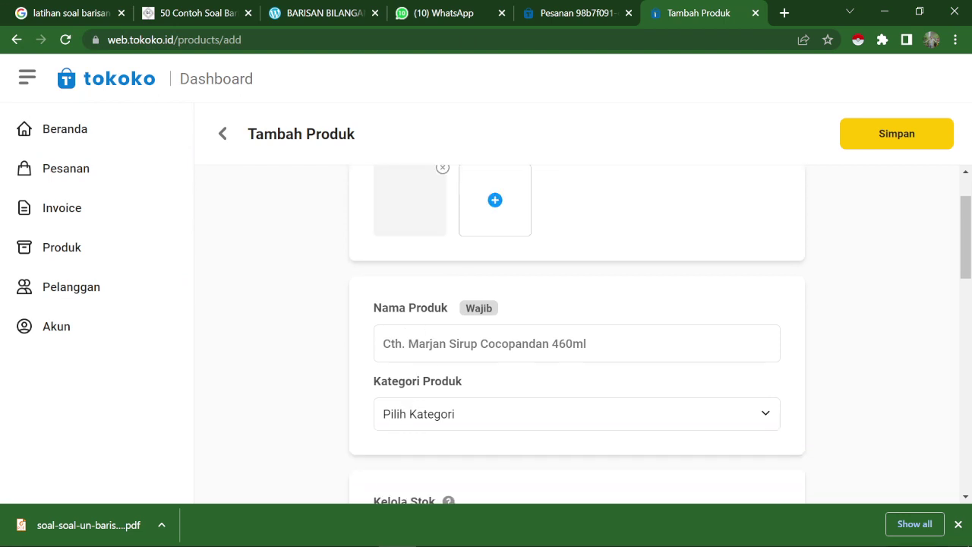
# Step: Name the new product "laptot" and assign it to the Sedang Promo category
pyautogui.click(383, 344)
pyautogui.write('laptot')
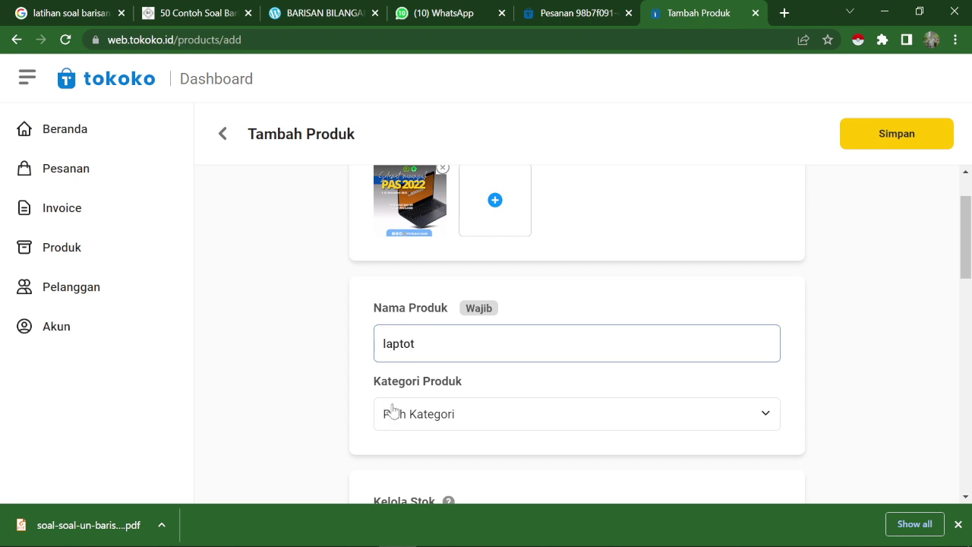
pyautogui.click(399, 414)
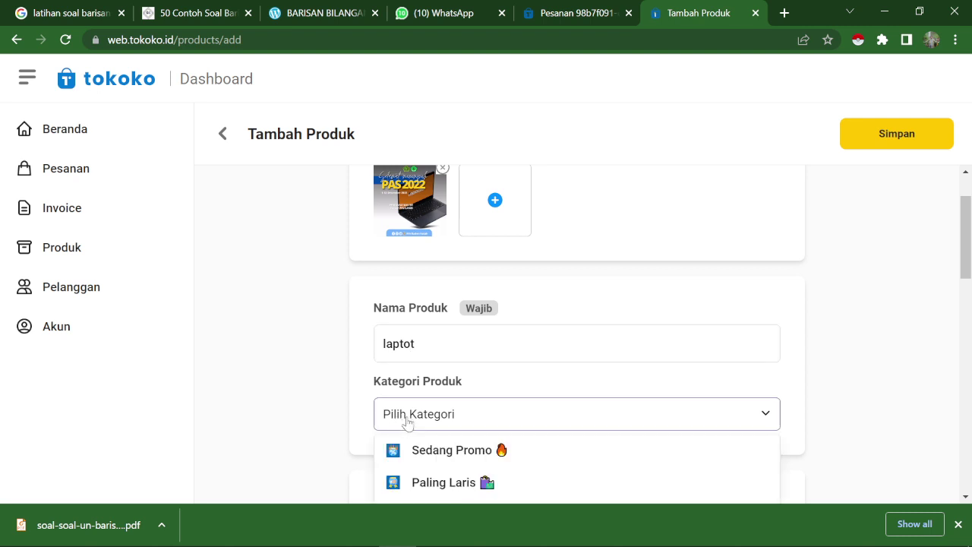
pyautogui.scroll(-1, 437, 399)
pyautogui.click(445, 380)
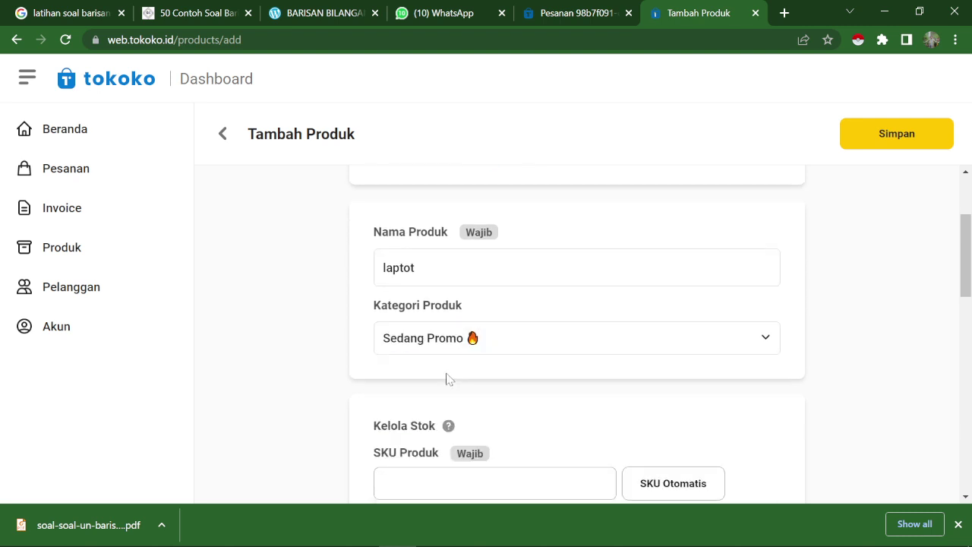
# Step: Generate an automatic SKU for the product and set its initial stock to 5
pyautogui.scroll(-1, 448, 380)
pyautogui.click(692, 419)
pyautogui.scroll(-1, 585, 347)
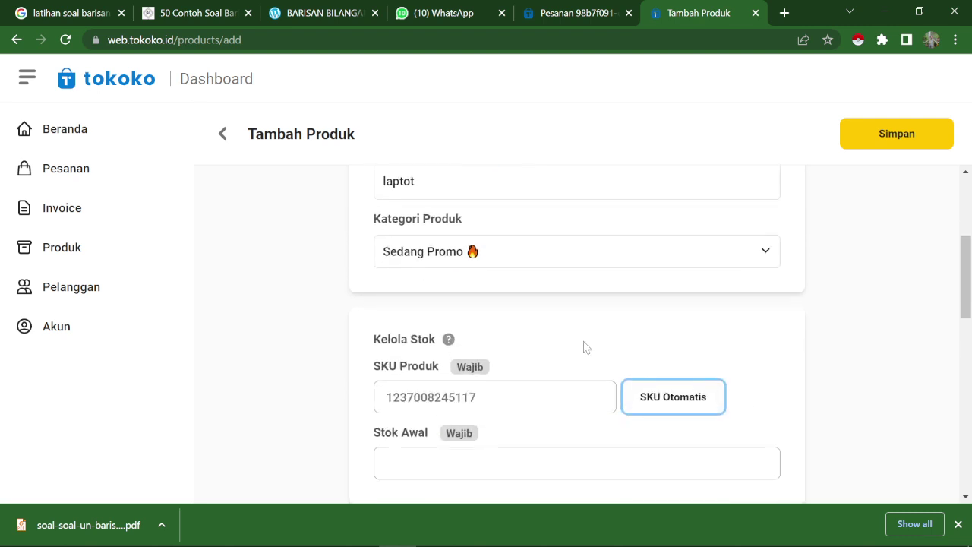
pyautogui.scroll(-2, 532, 345)
pyautogui.click(486, 332)
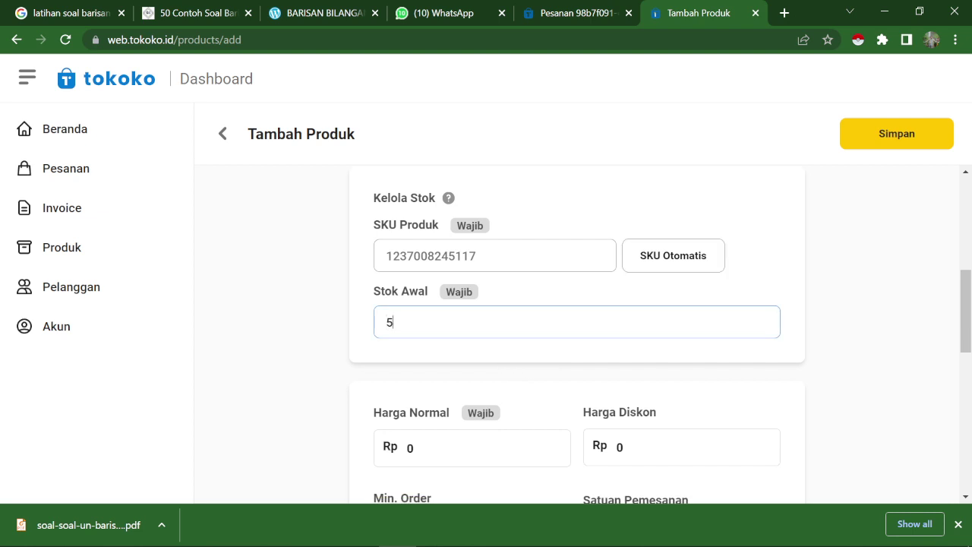
pyautogui.write('5')
# Step: Set the product's normal price to Rp 5.000.000
pyautogui.scroll(-2, 407, 304)
pyautogui.doubleClick(409, 296)
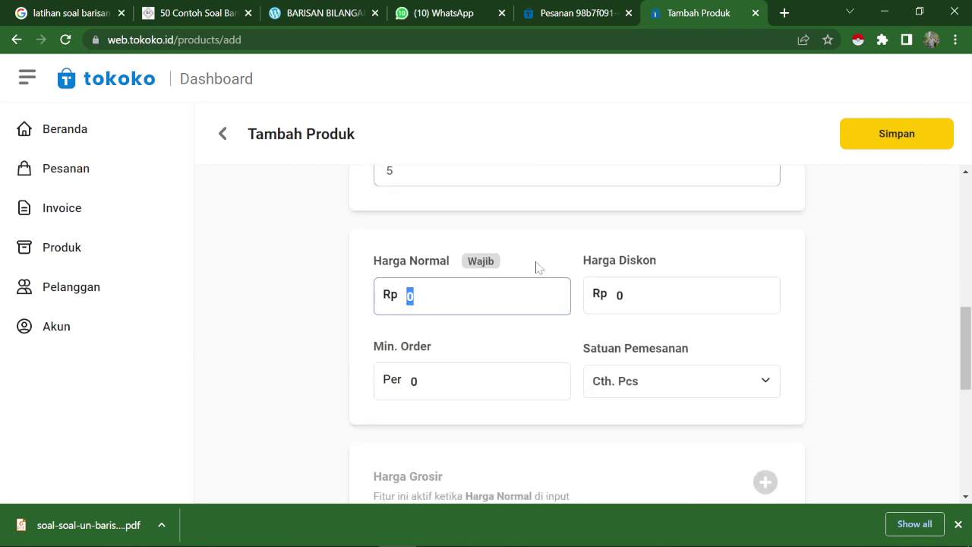
pyautogui.scroll(4, 565, 263)
pyautogui.scroll(-6, 564, 275)
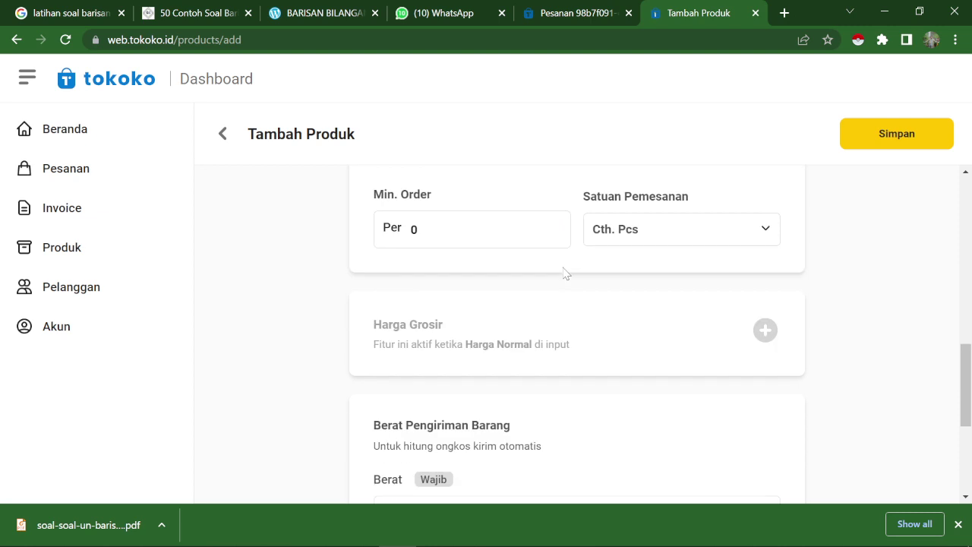
pyautogui.scroll(3, 564, 275)
pyautogui.write('5000000')
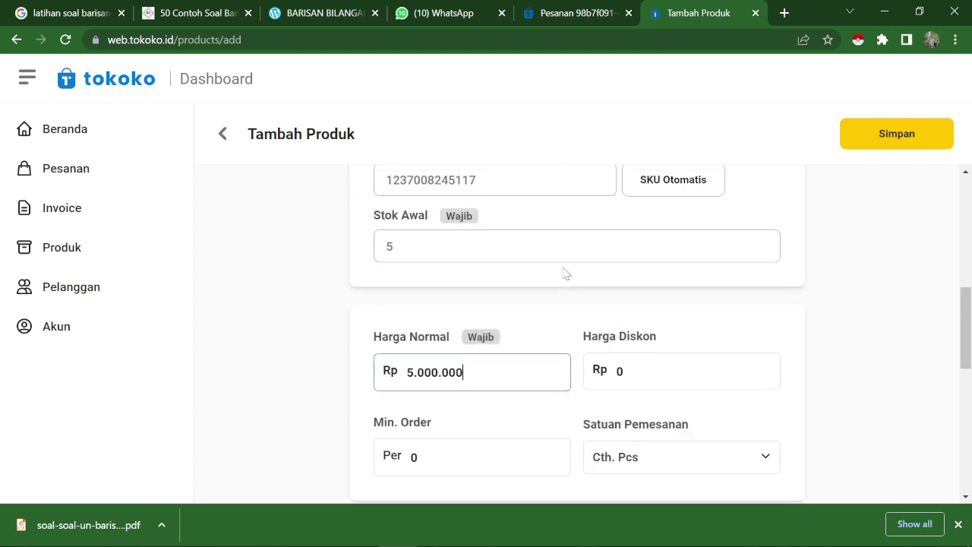
# Step: Set the product's minimum order to 1 and its order unit to Pcs
pyautogui.scroll(-1, 584, 262)
pyautogui.click(471, 382)
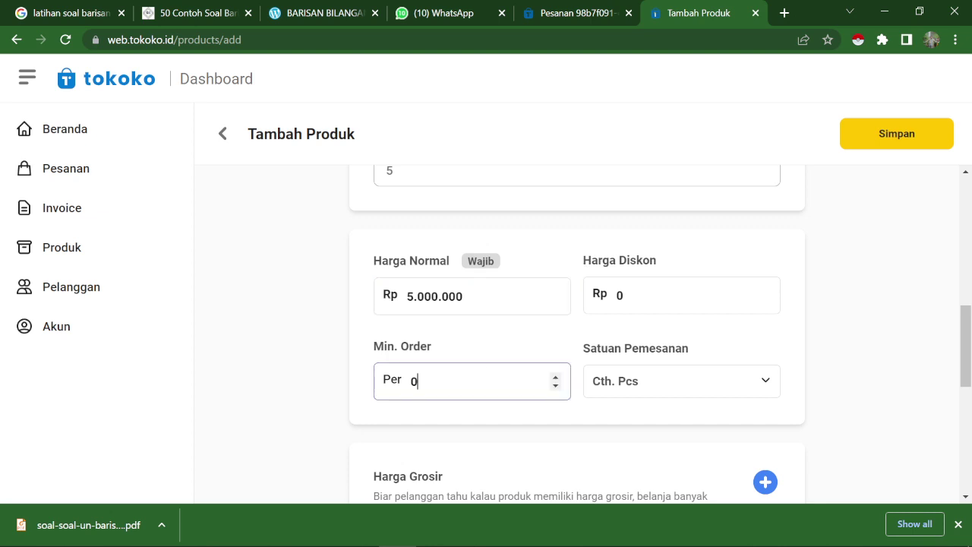
pyautogui.click(555, 376)
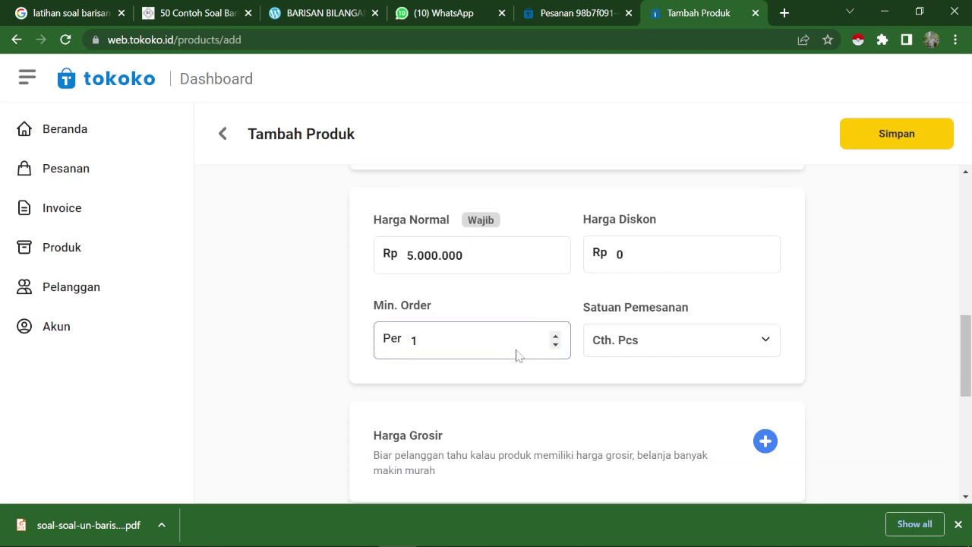
pyautogui.scroll(-1, 516, 354)
pyautogui.click(632, 318)
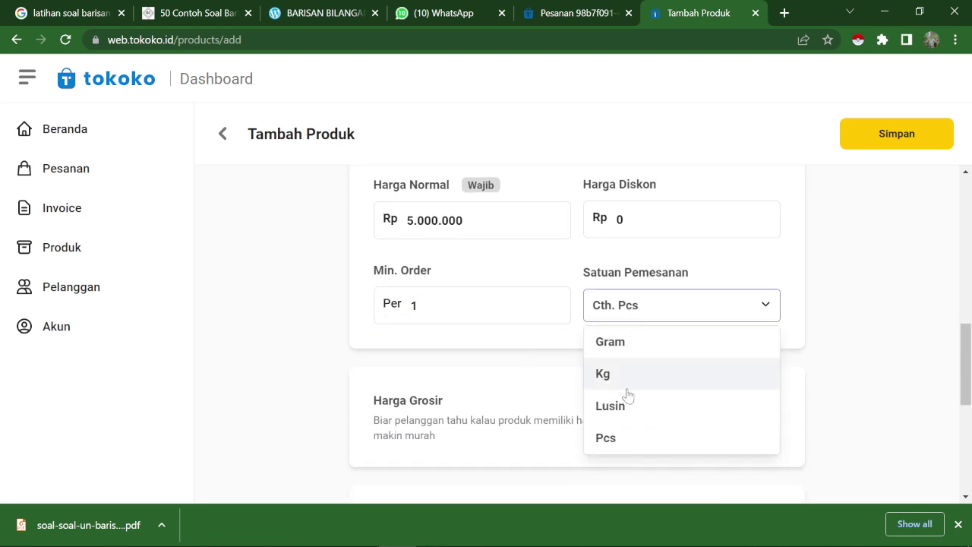
pyautogui.click(631, 441)
pyautogui.click(623, 315)
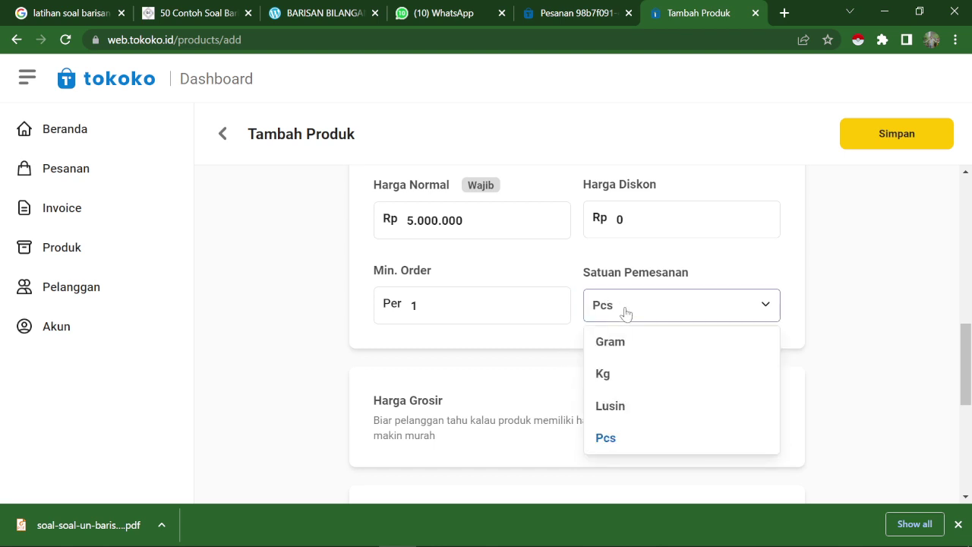
pyautogui.scroll(-2, 656, 389)
pyautogui.click(524, 243)
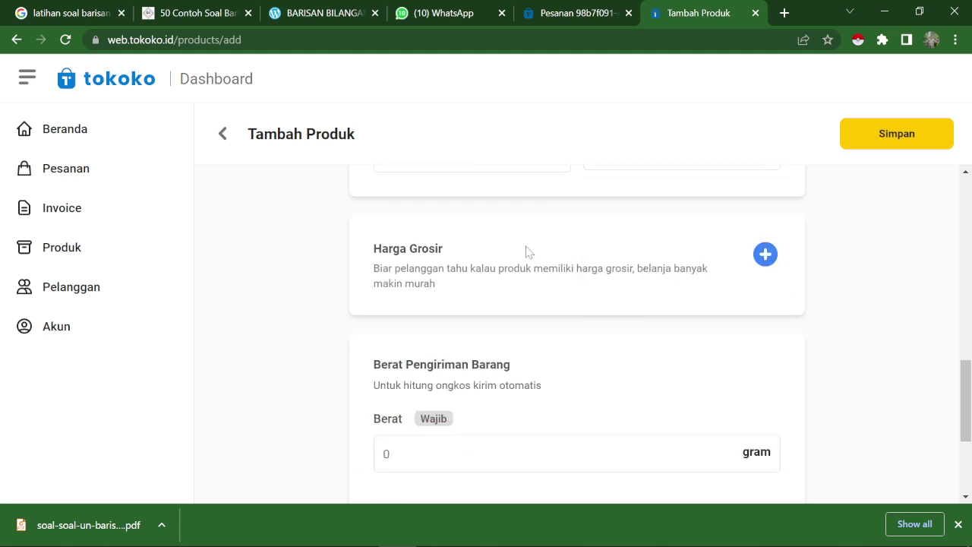
# Step: Set the shipping weight to 5000 gram, leave the description blank and save the new product
pyautogui.scroll(-2, 547, 272)
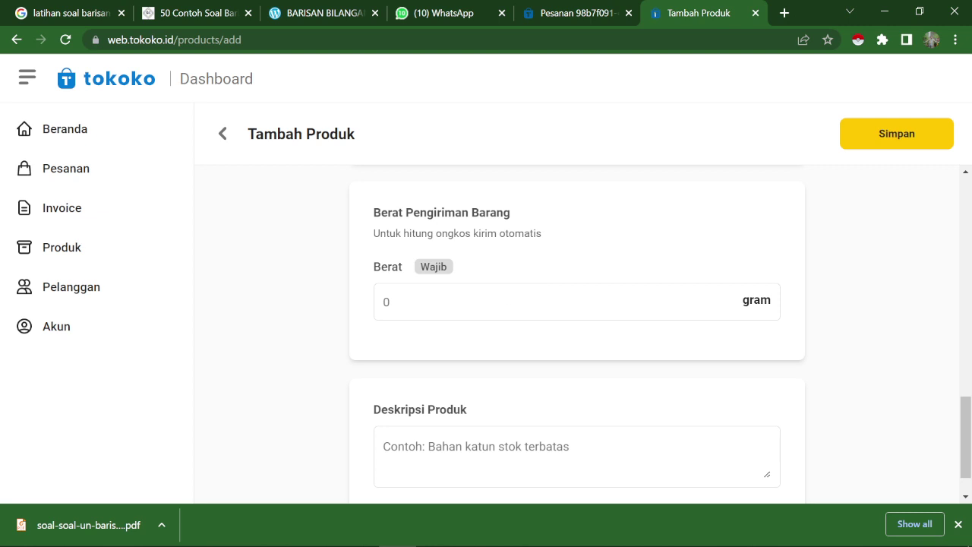
pyautogui.click(380, 305)
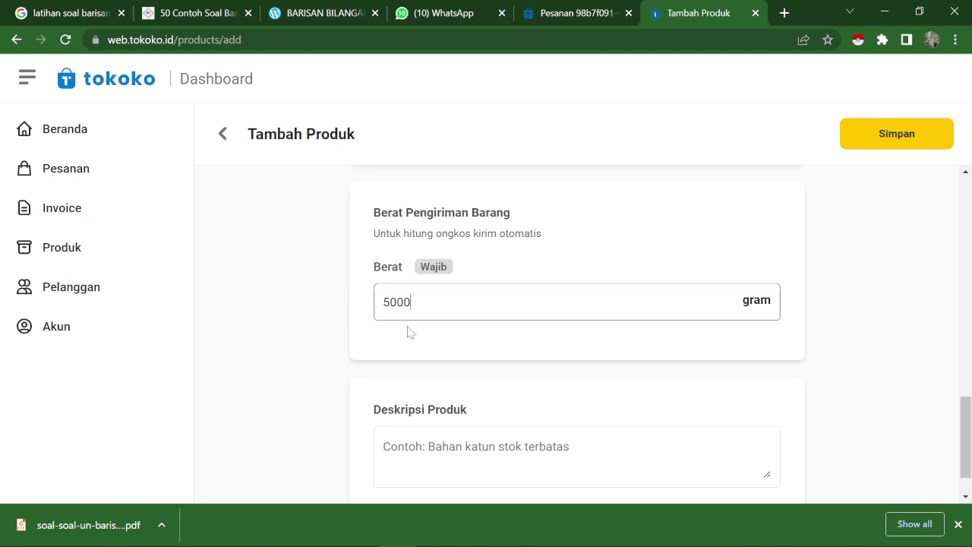
pyautogui.scroll(-1, 417, 326)
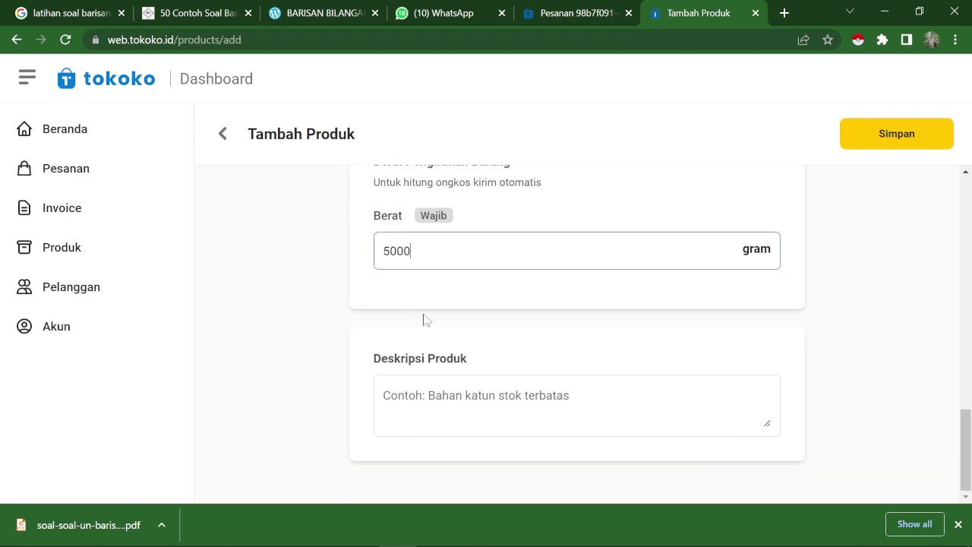
pyautogui.click(384, 395)
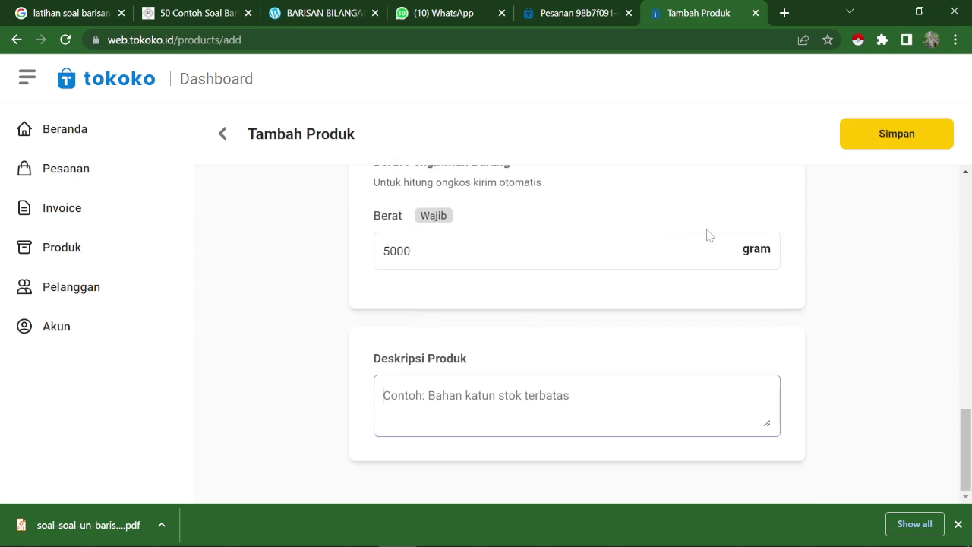
pyautogui.scroll(3, 849, 212)
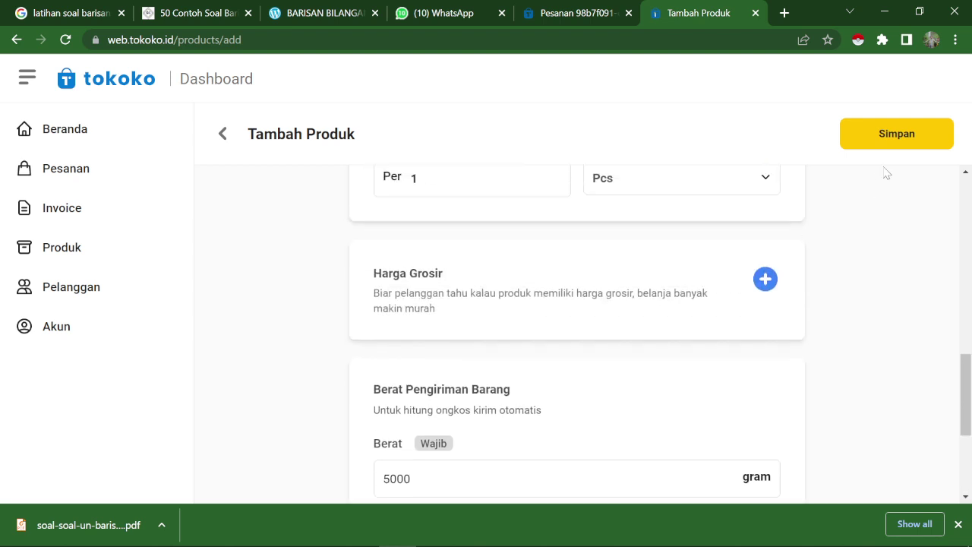
pyautogui.click(885, 145)
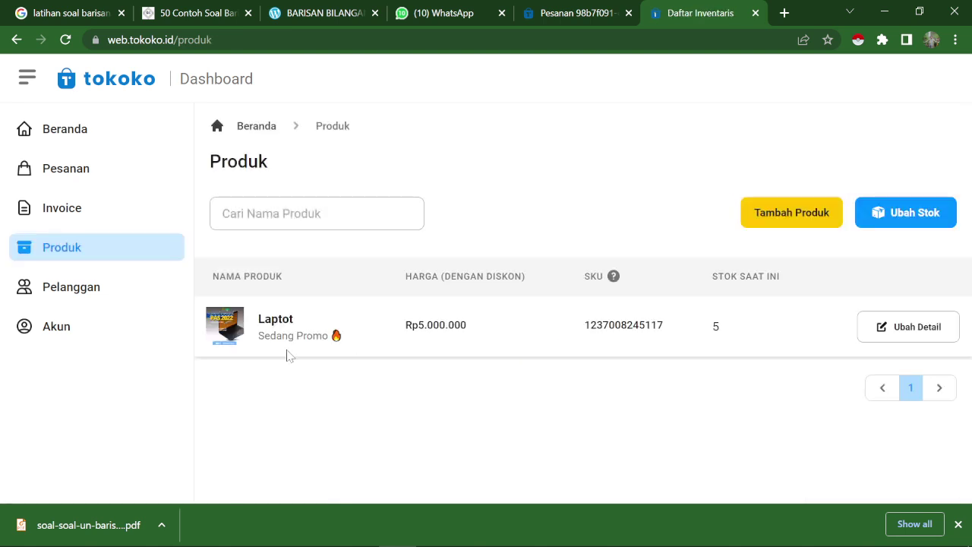
# Step: Open the laptot product's details from the product list, review its photo and name, and save it without changes
pyautogui.click(56, 253)
pyautogui.click(909, 333)
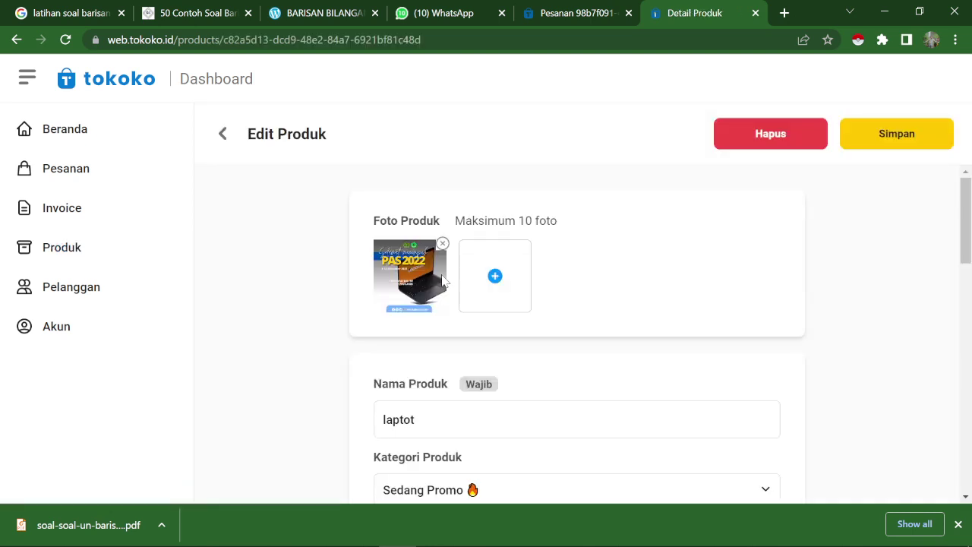
pyautogui.click(450, 411)
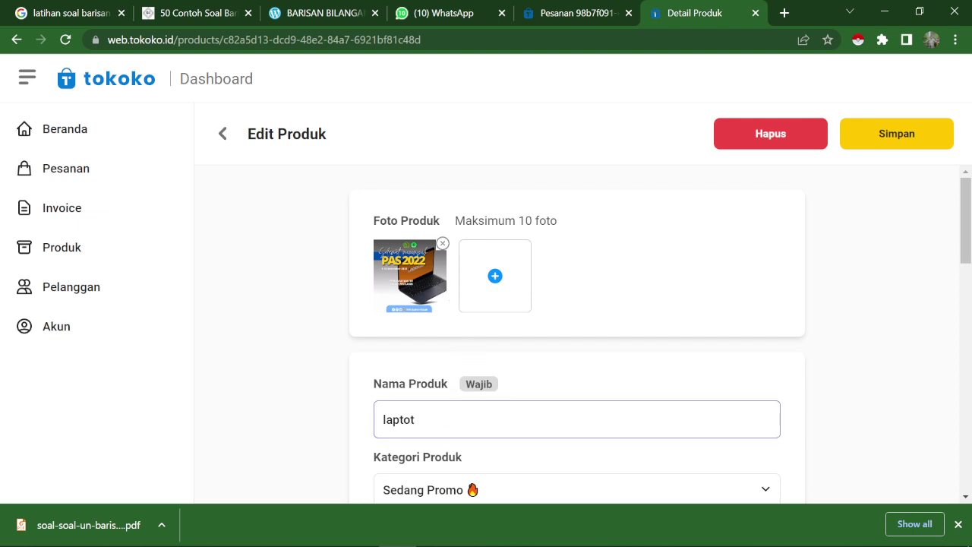
pyautogui.click(900, 119)
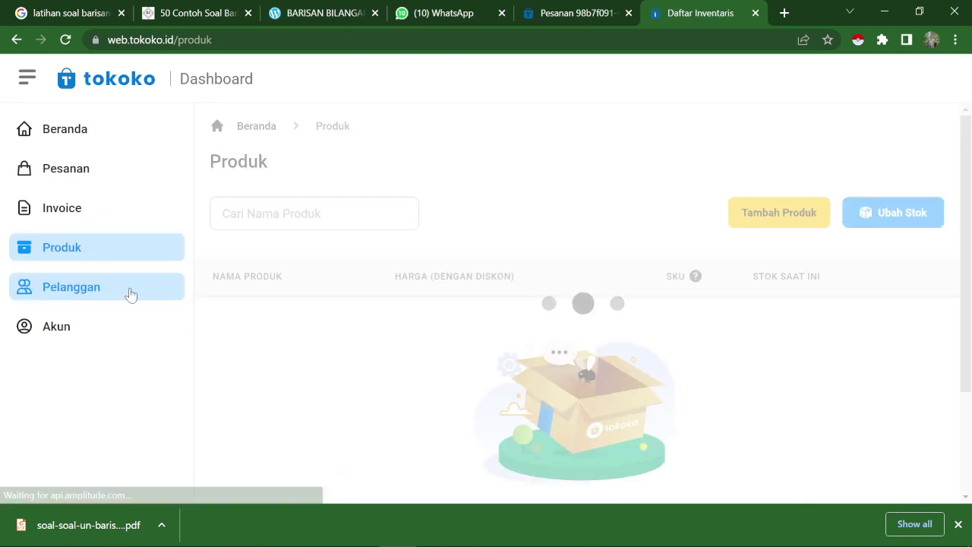
# Step: Look through the customer page down to its end, and open the account settings page
pyautogui.click(76, 294)
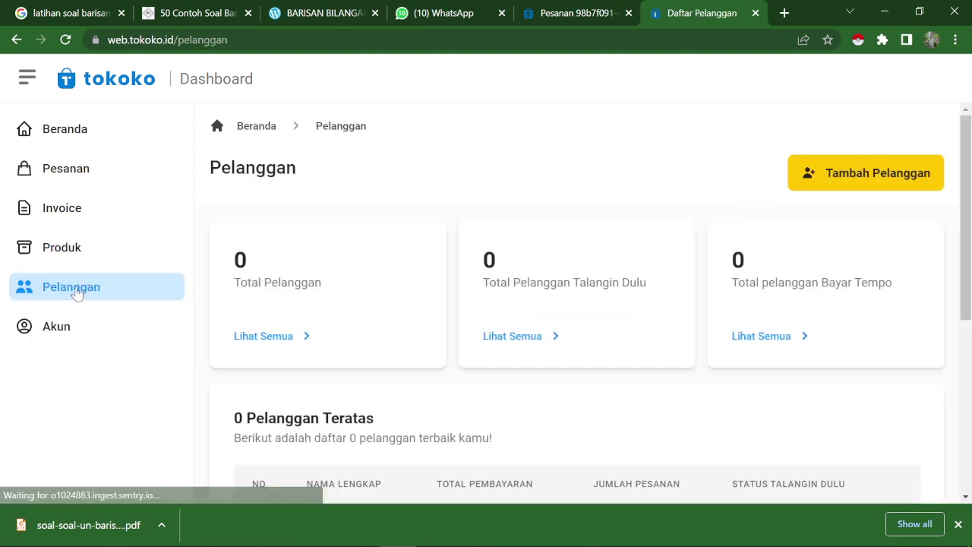
pyautogui.scroll(-2, 384, 377)
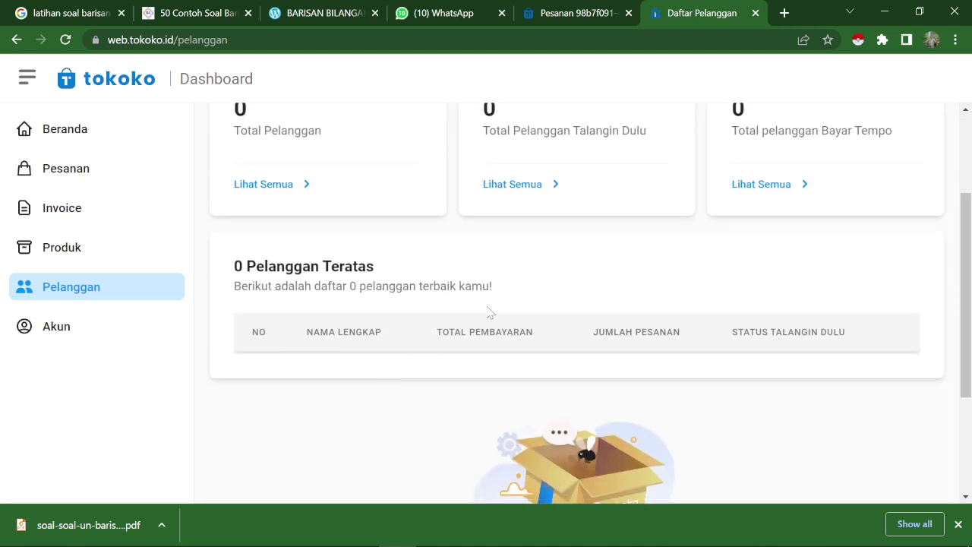
pyautogui.scroll(-3, 545, 222)
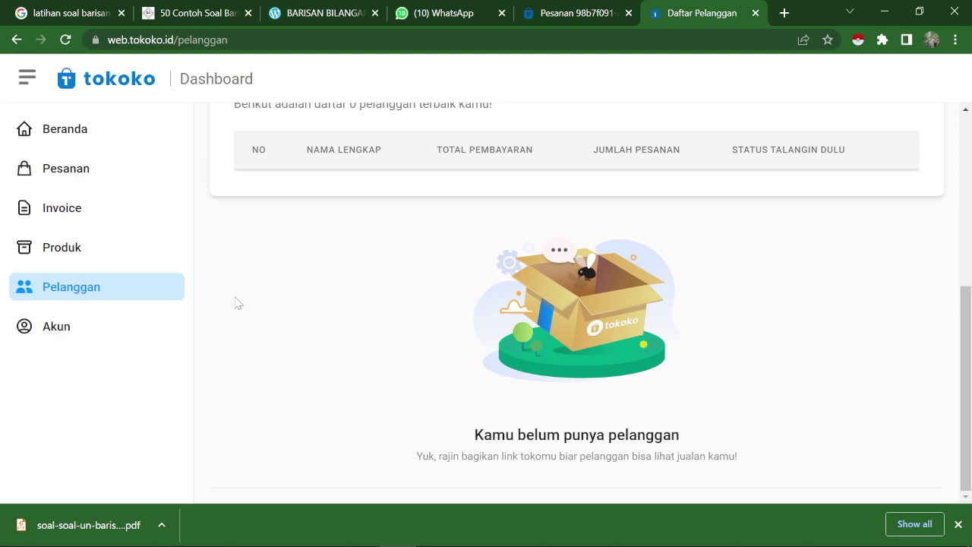
pyautogui.click(80, 329)
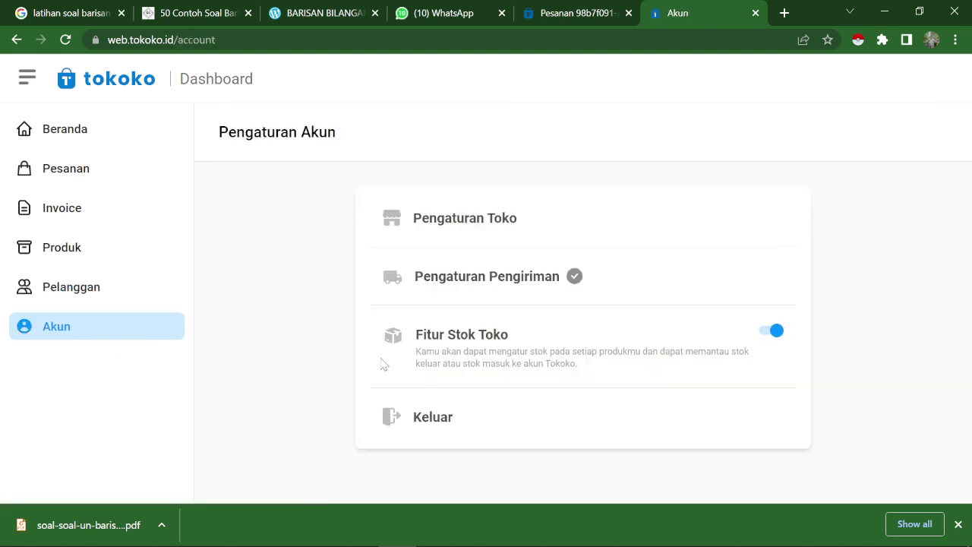